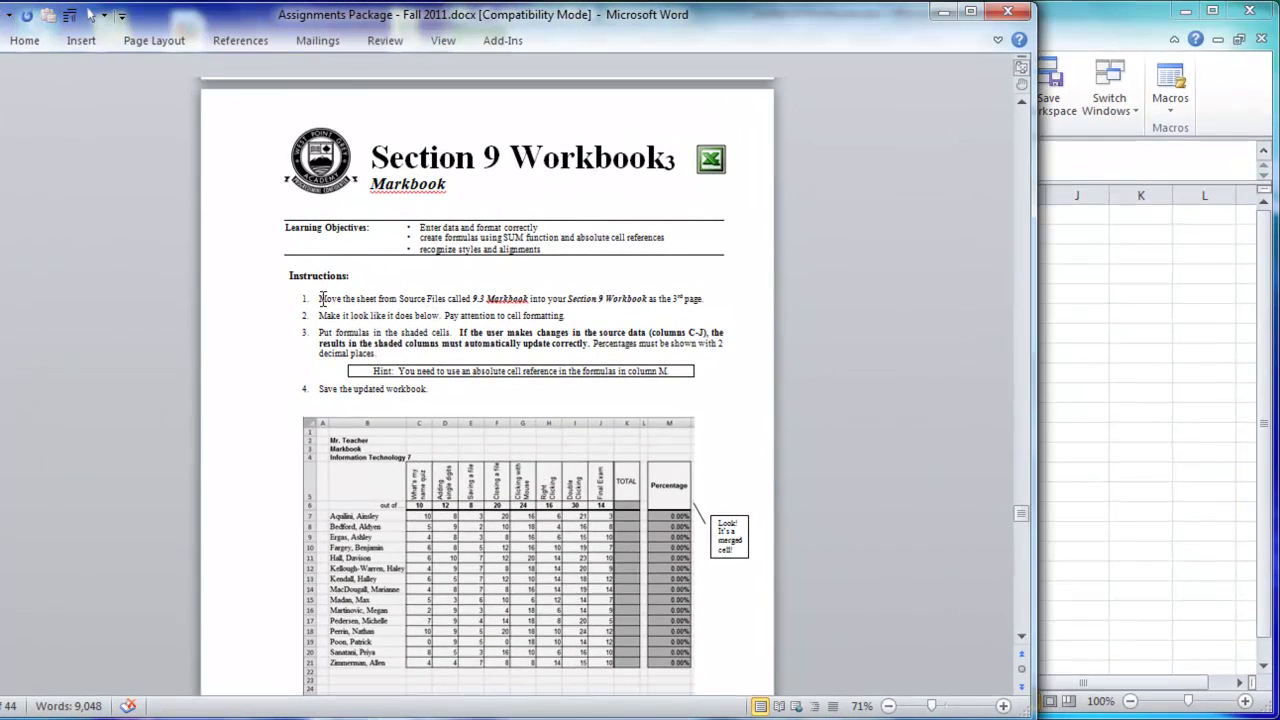
Narrow the Word assignment window to uncover the Excel worksheet beside it, keeping the whole markbook instruction page readable.
left_click_drag(322, 298, 708, 302)
left_click(851, 462)
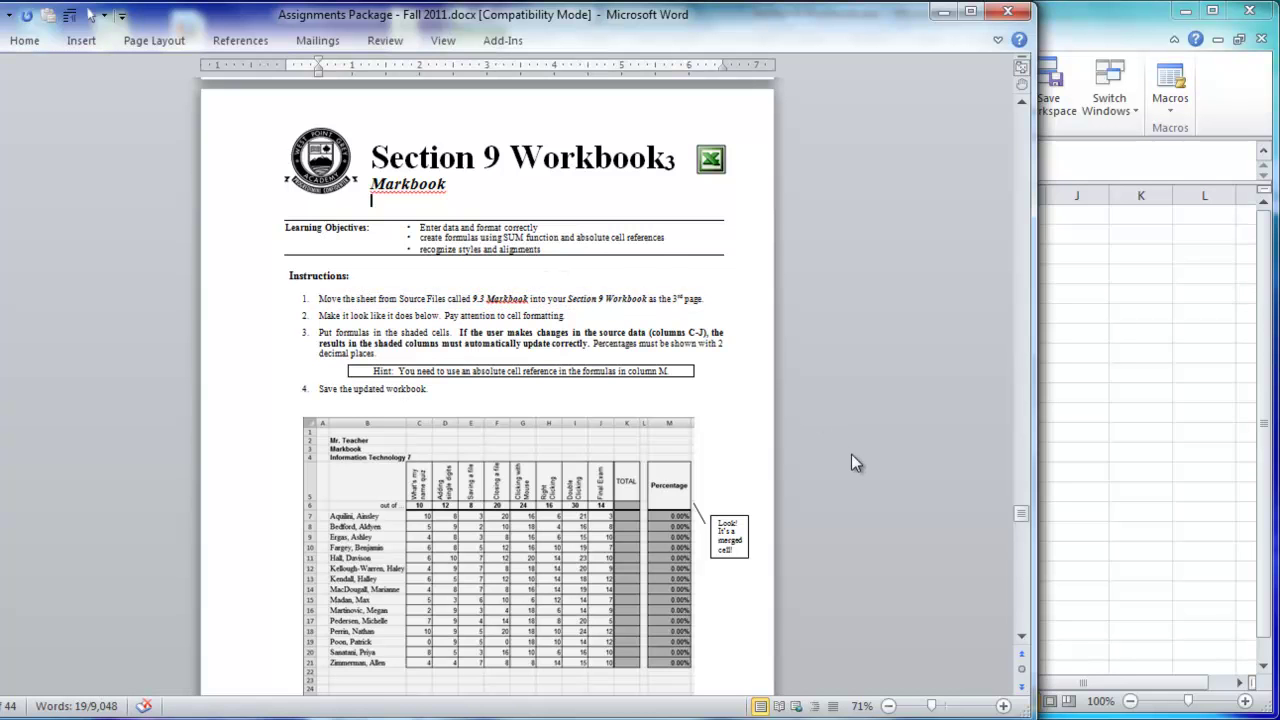
scroll(850, 485, "up", 3)
scroll(852, 486, "down", 6)
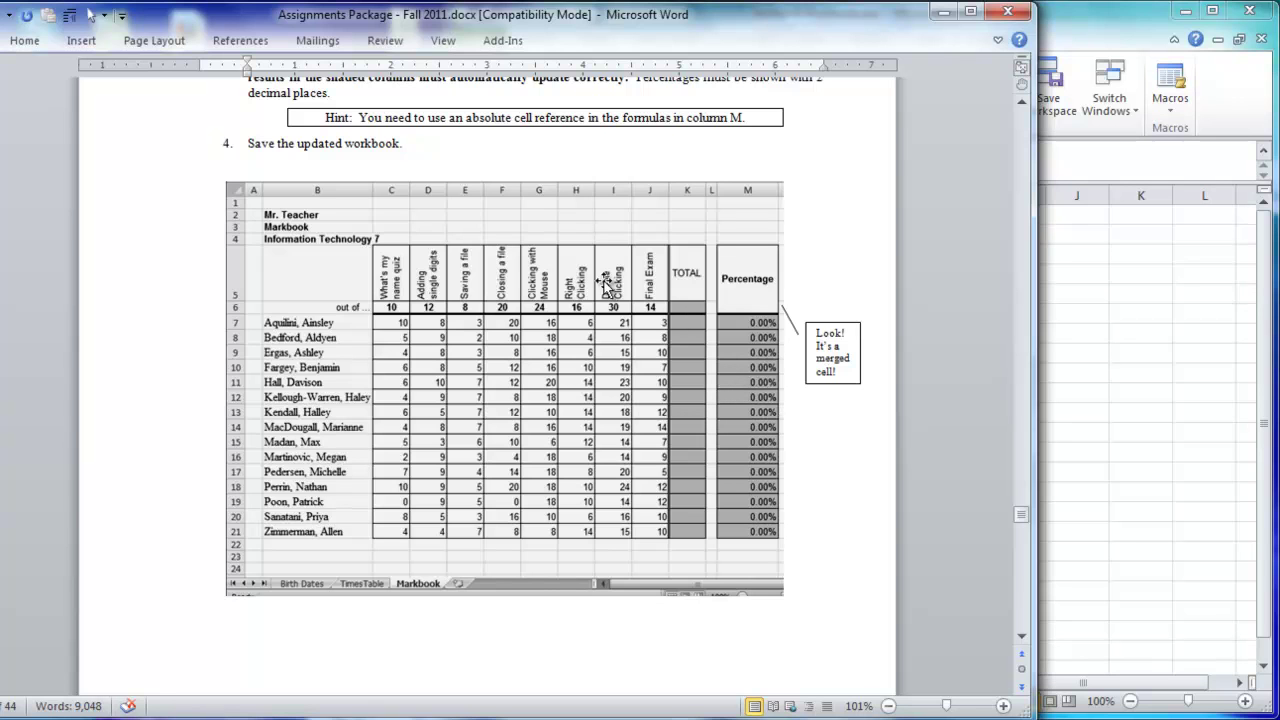
left_click_drag(1030, 343, 506, 312)
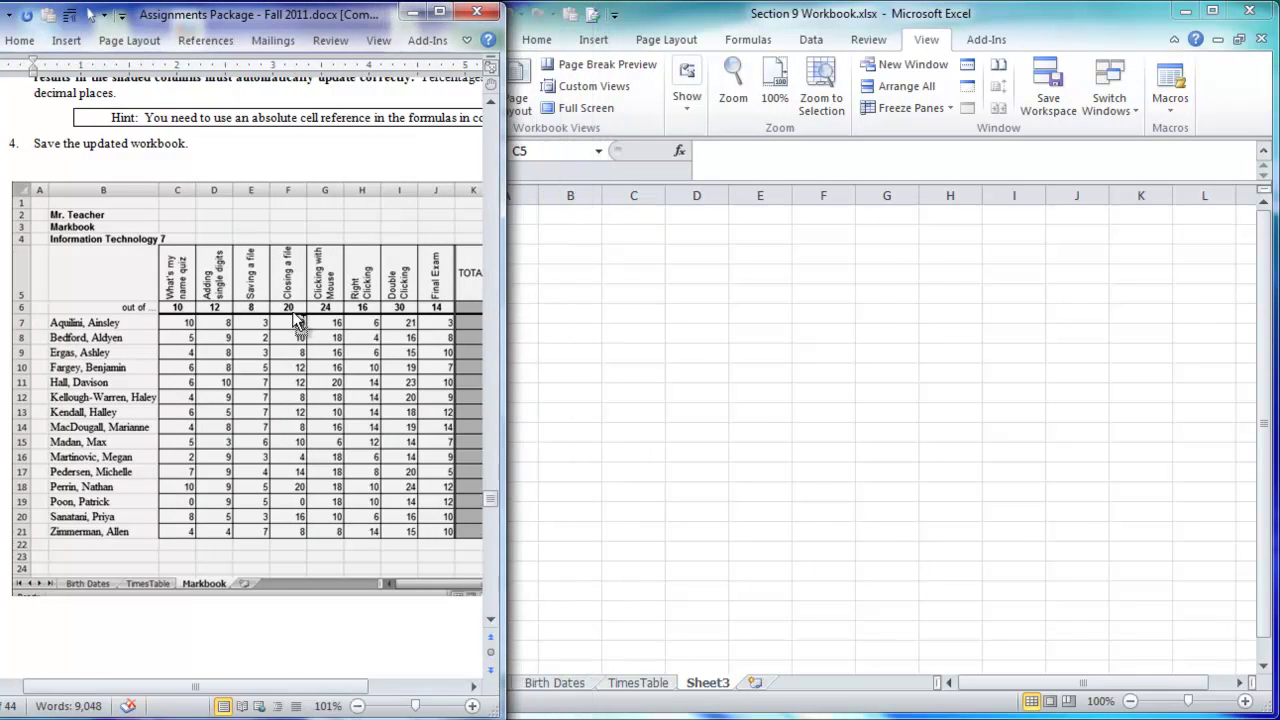
scroll(292, 315, "down", 2, "ctrl")
scroll(292, 315, "down", 2, "ctrl")
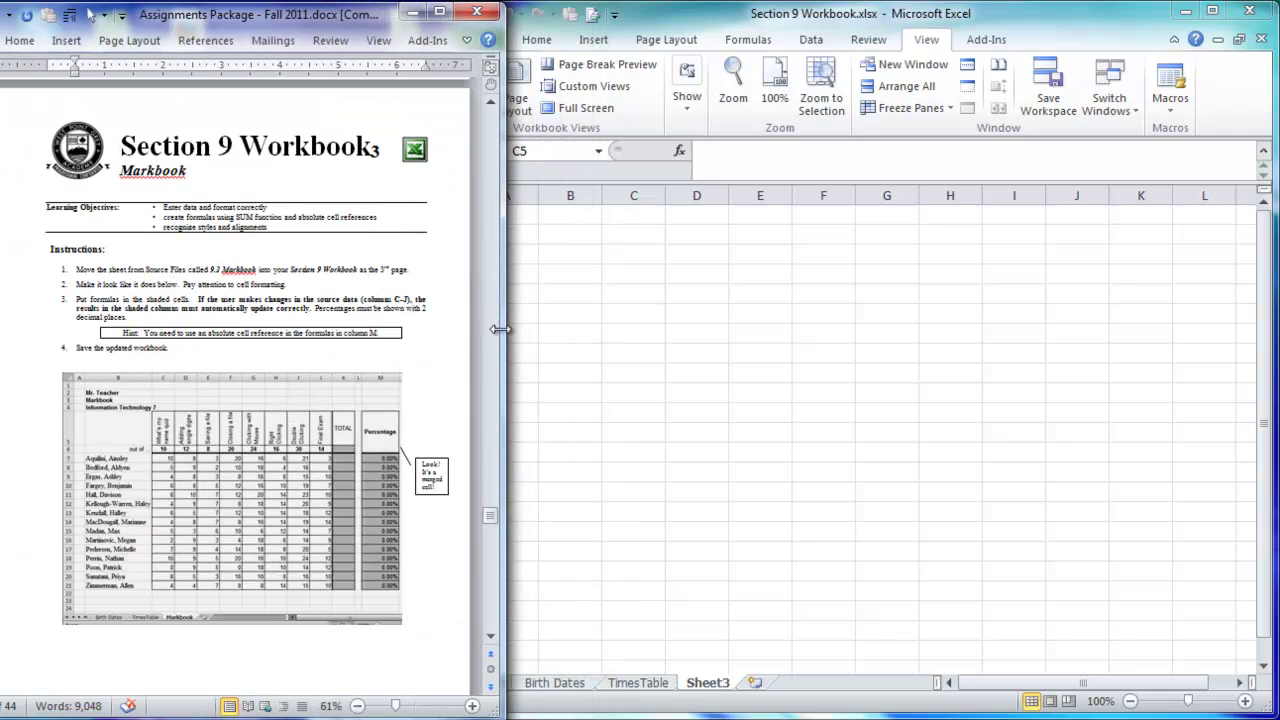
left_click_drag(498, 330, 443, 328)
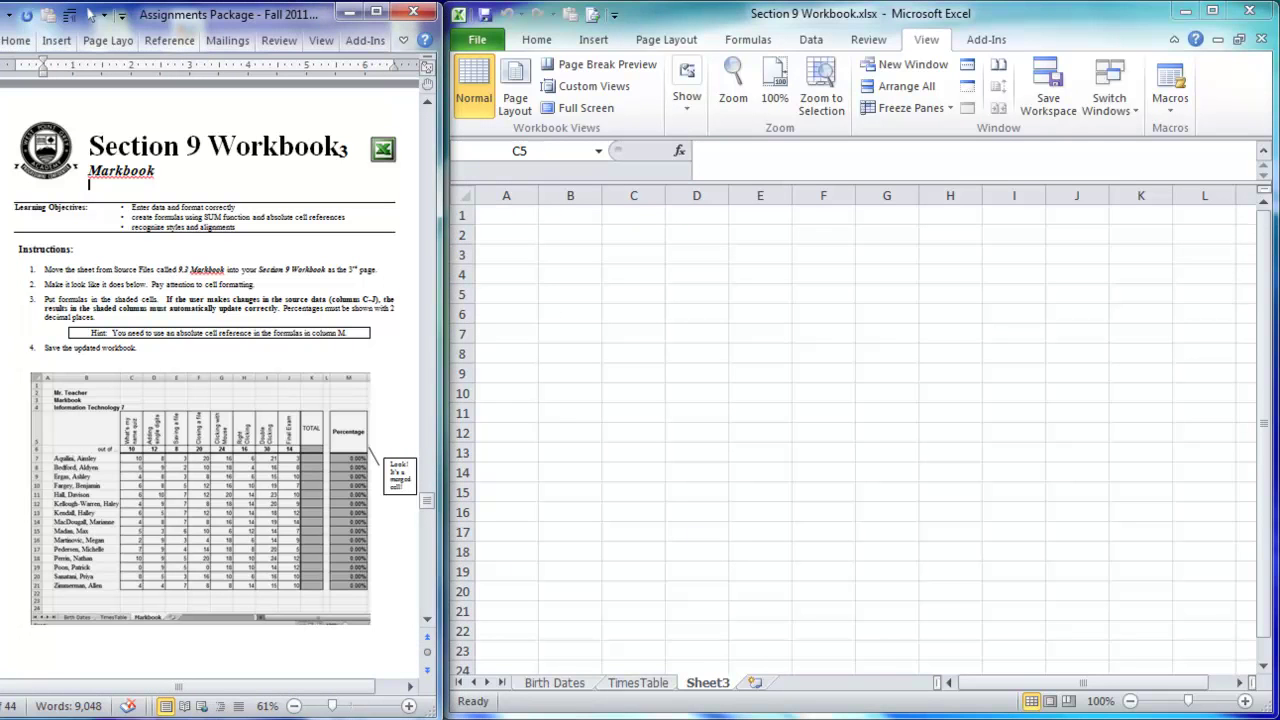
Move the Markbook sheet from 9.3 - Markbook.xlsx into Section 9 Workbook.xlsx, placing it before Sheet3.
left_click(510, 636)
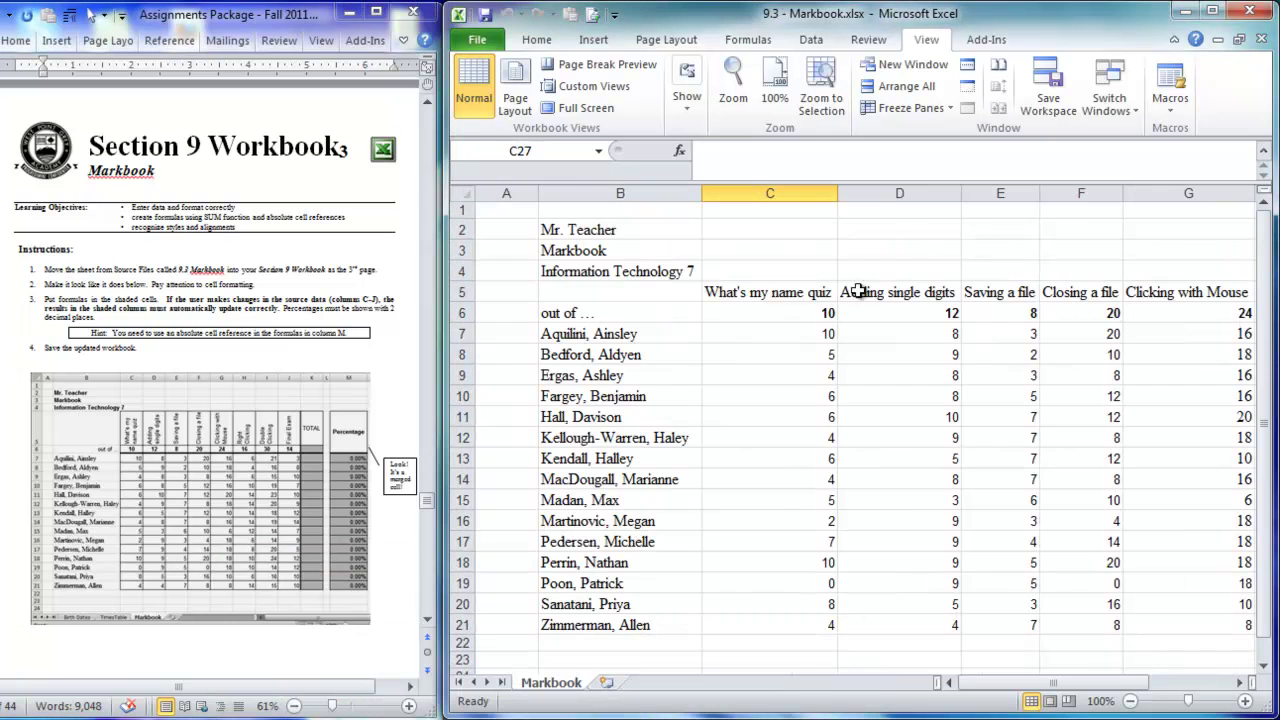
right_click(550, 684)
left_click(490, 532)
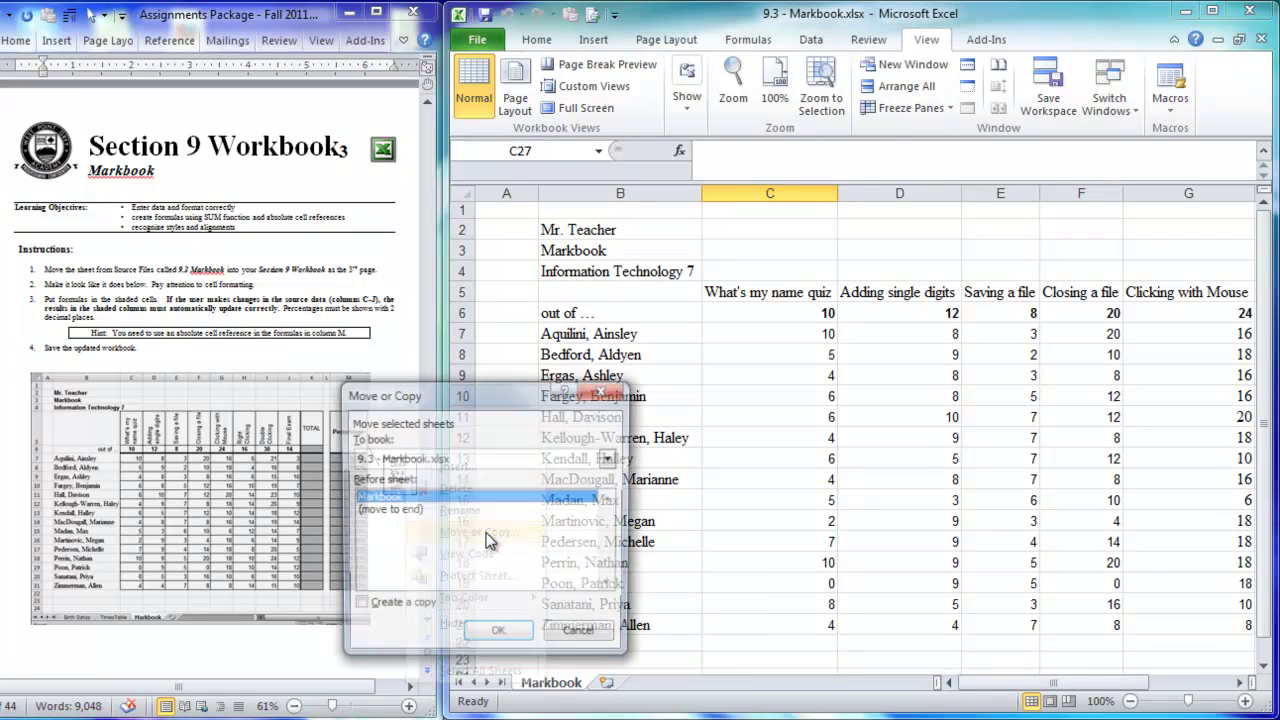
left_click(492, 462)
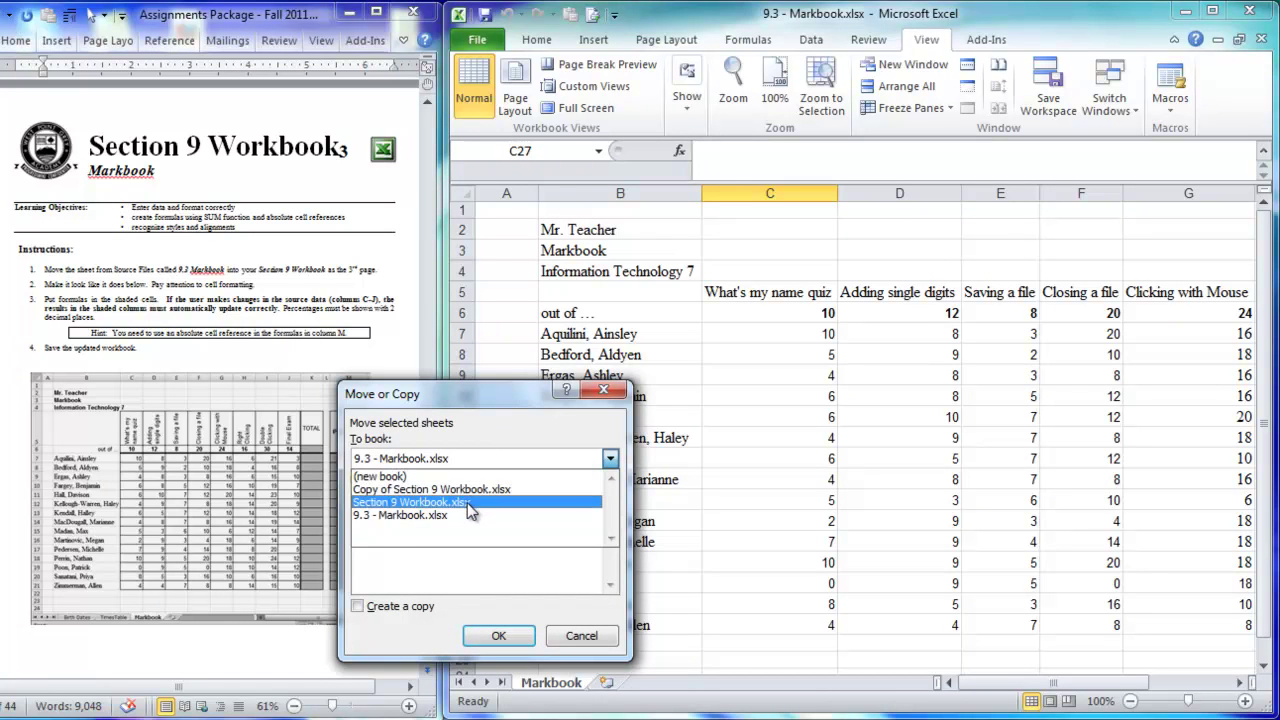
left_click(470, 503)
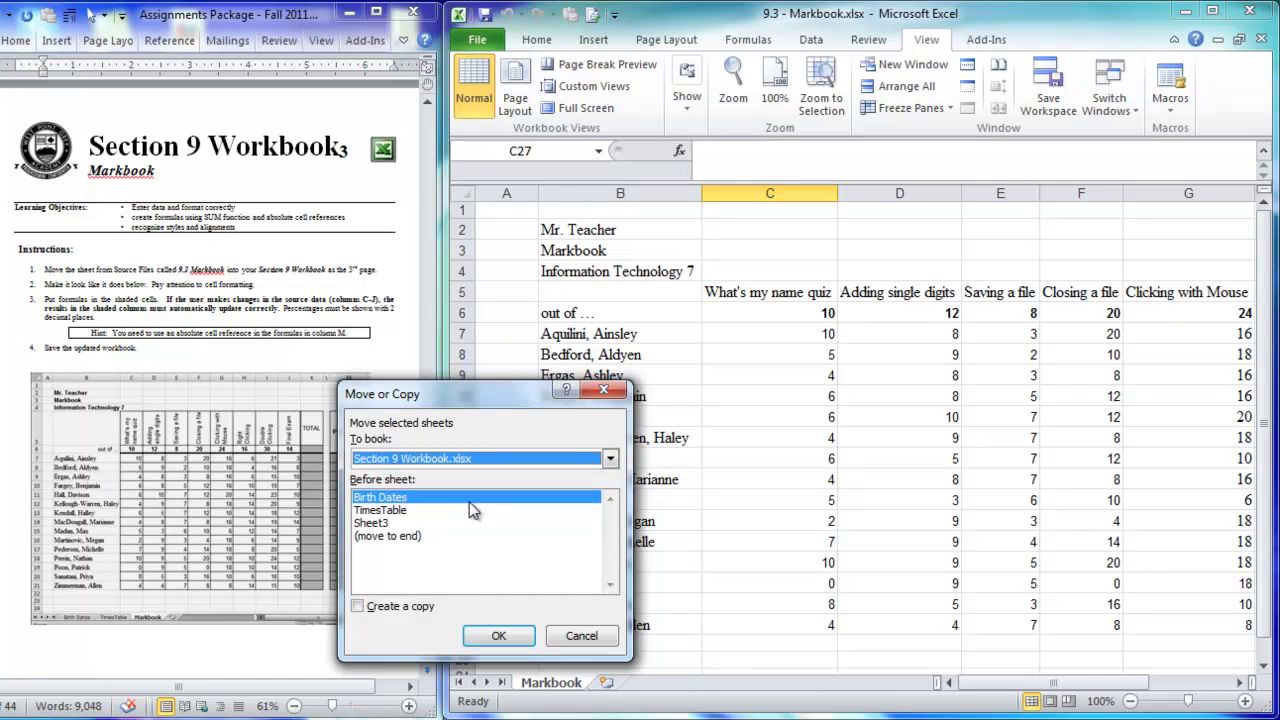
left_click(385, 525)
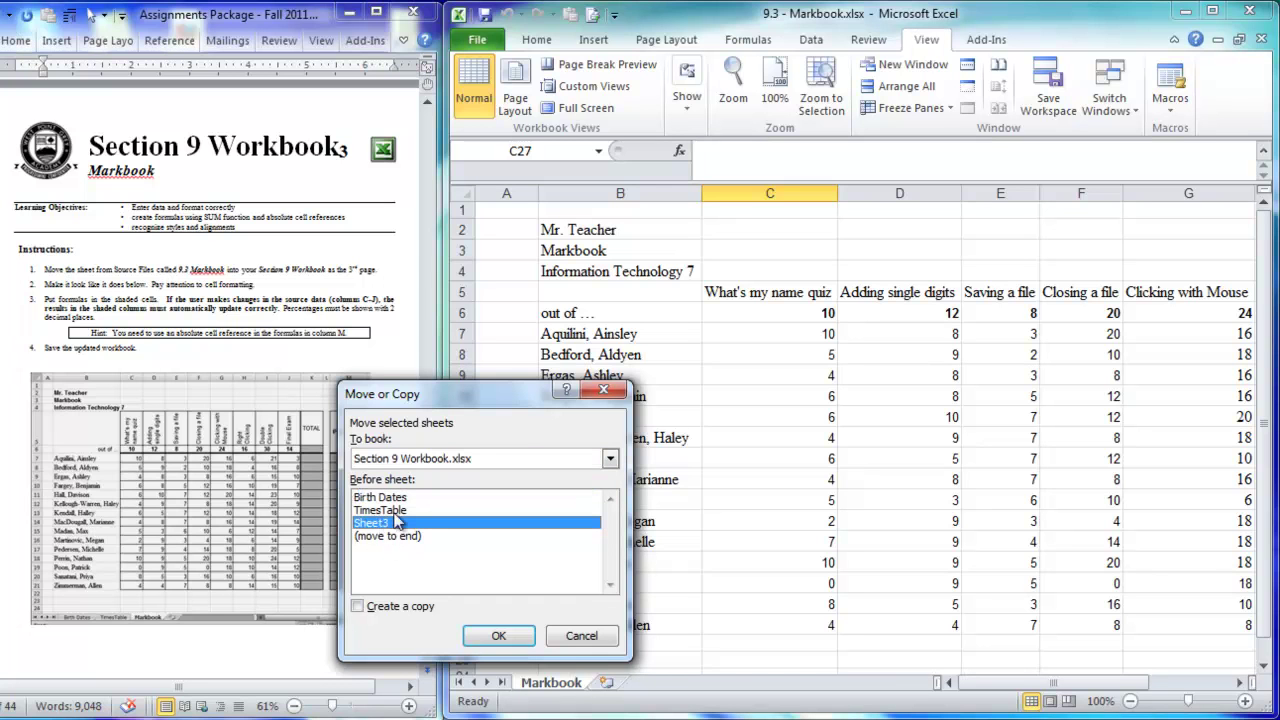
left_click(498, 636)
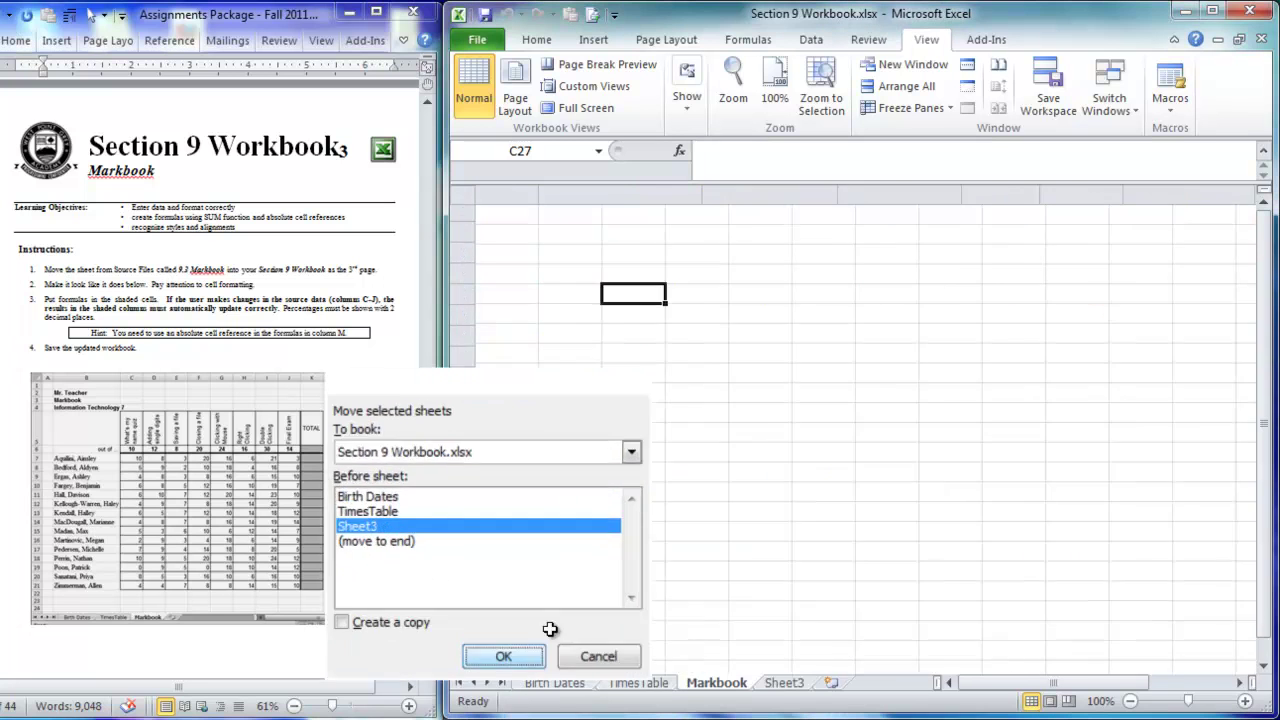
Check the sheet order by viewing Birth Dates and TimesTable, and return to the Markbook sheet.
left_click(556, 684)
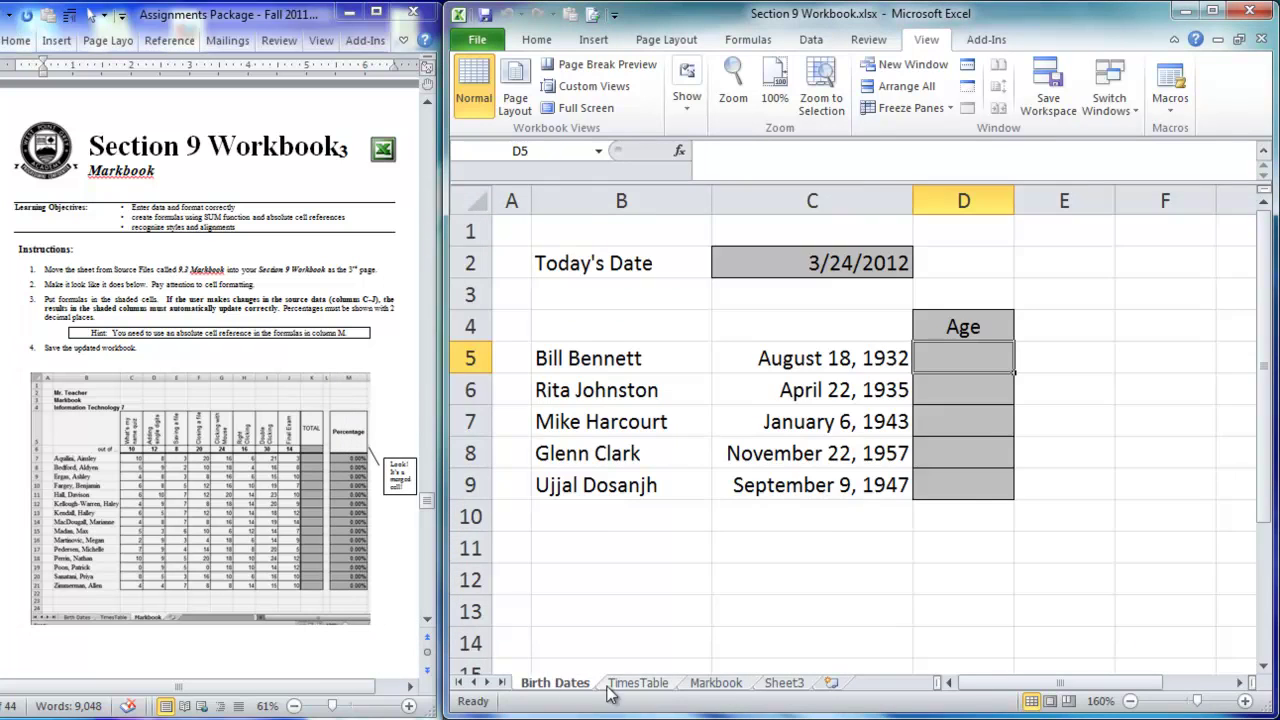
left_click(650, 684)
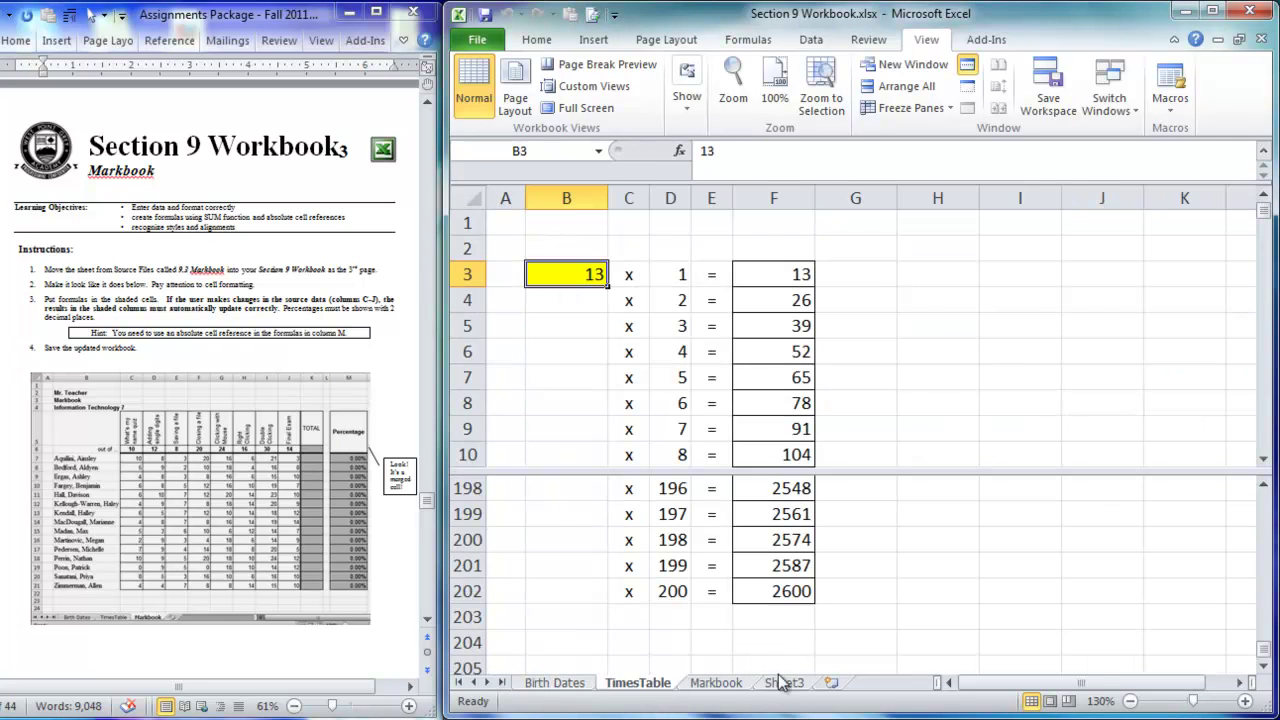
left_click(716, 684)
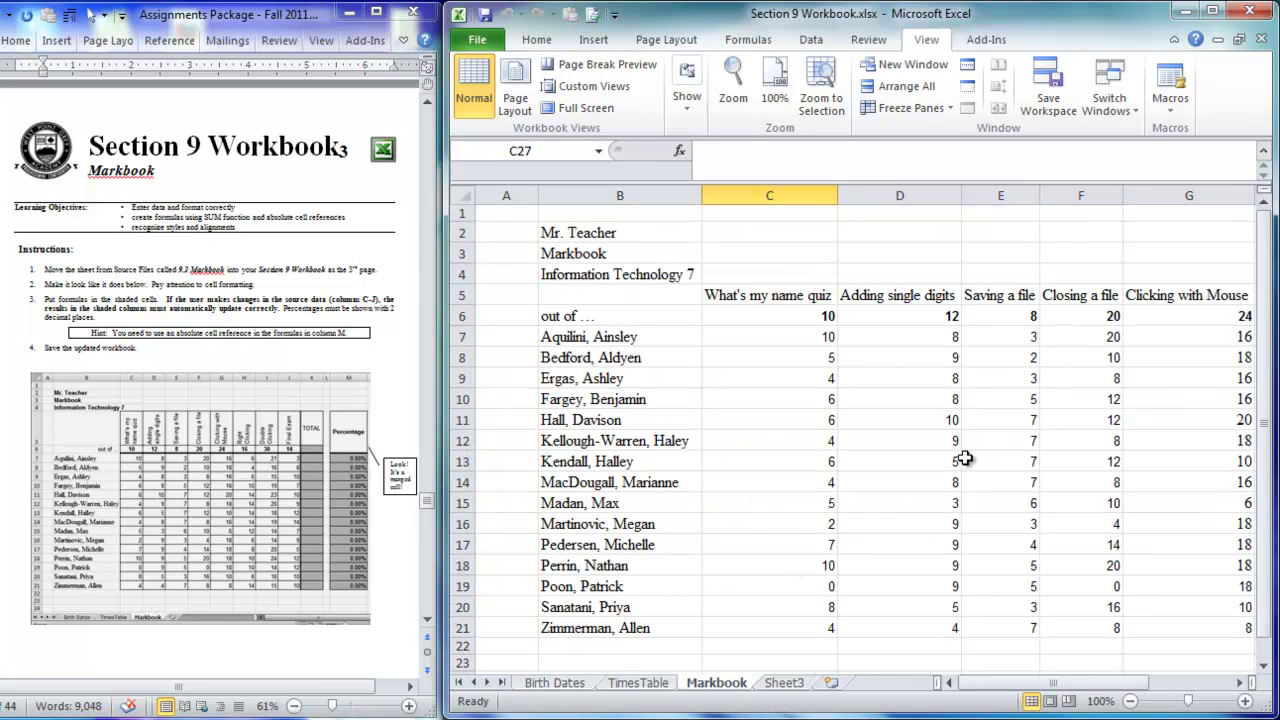
Make row 5, which holds the assignment headings, several times taller to fit vertical text.
scroll(965, 458, "down", 3)
scroll(965, 458, "up", 1)
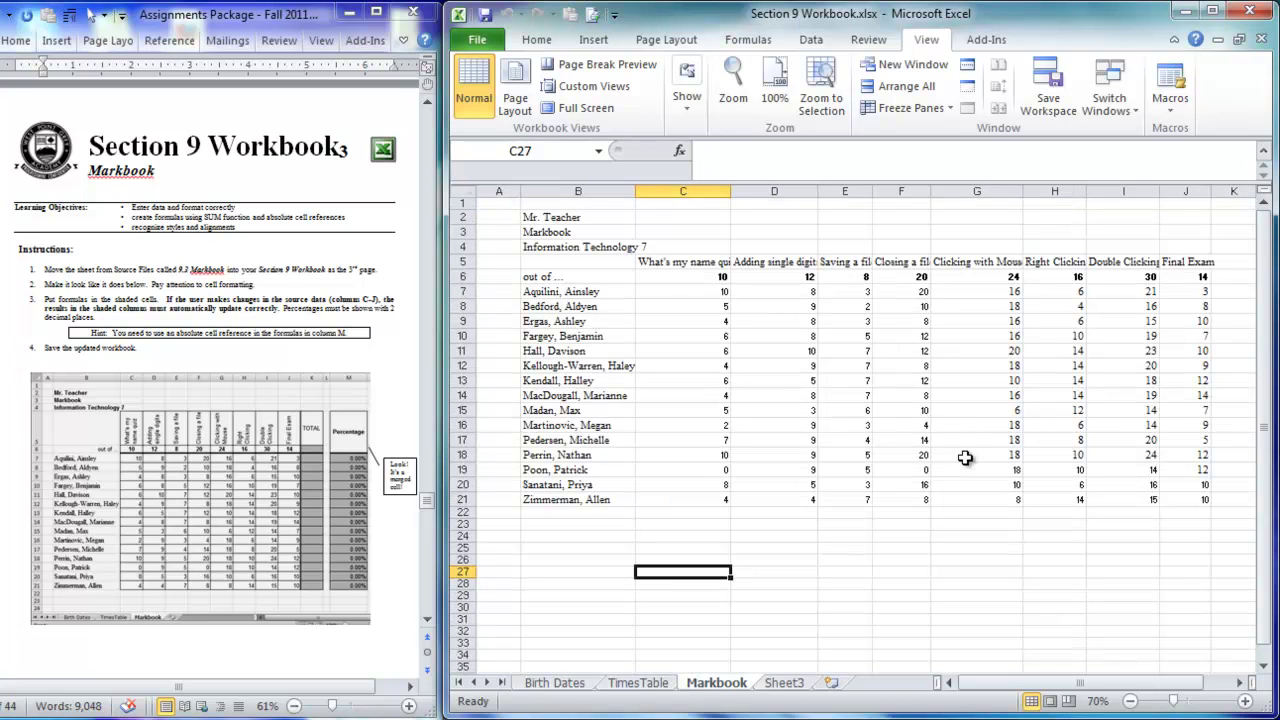
left_click_drag(682, 263, 1177, 264)
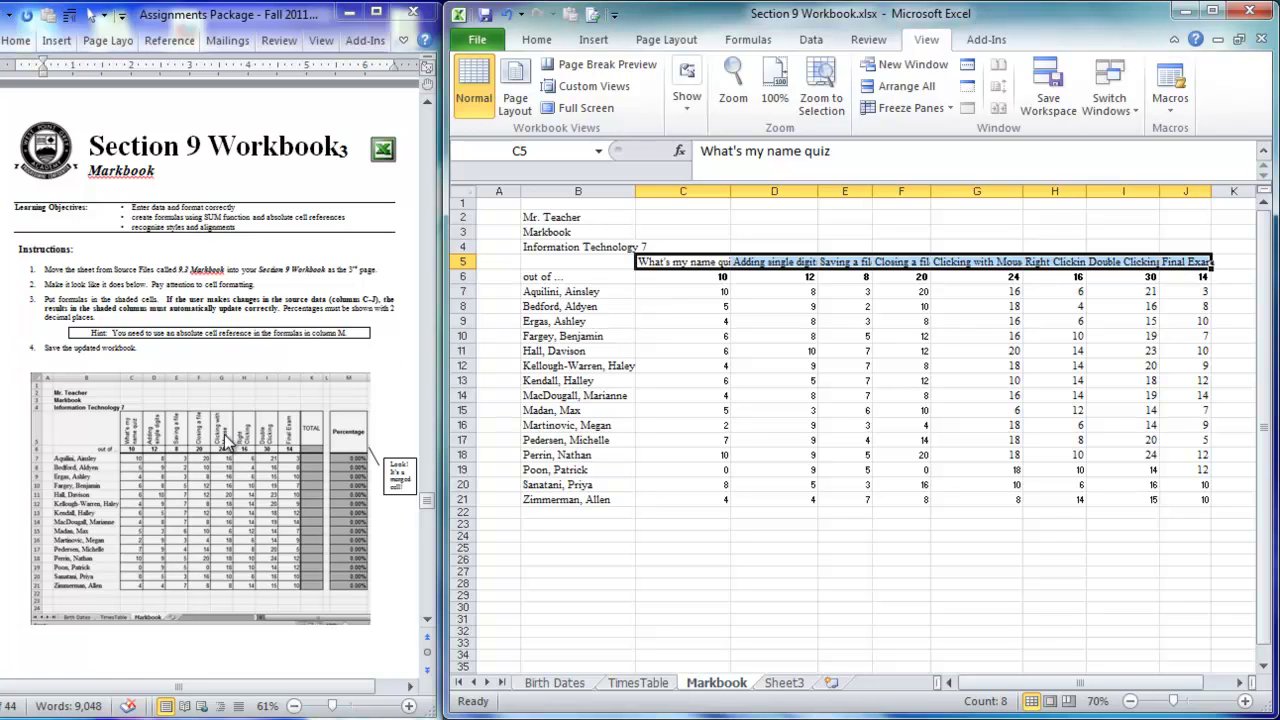
left_click_drag(466, 269, 466, 352)
Format headings C5:J5 with center horizontal and bottom vertical alignment, 90-degree text orientation and wrapped text.
left_click_drag(684, 312, 1178, 309)
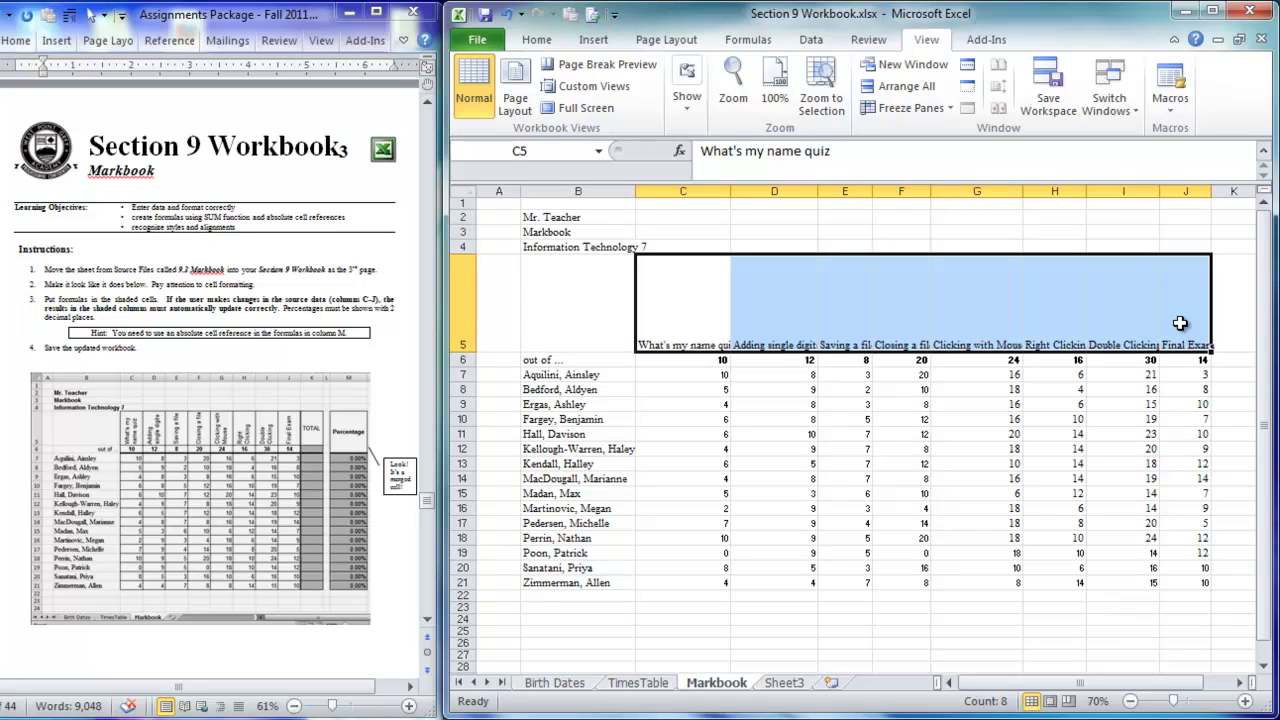
key("ctrl+1")
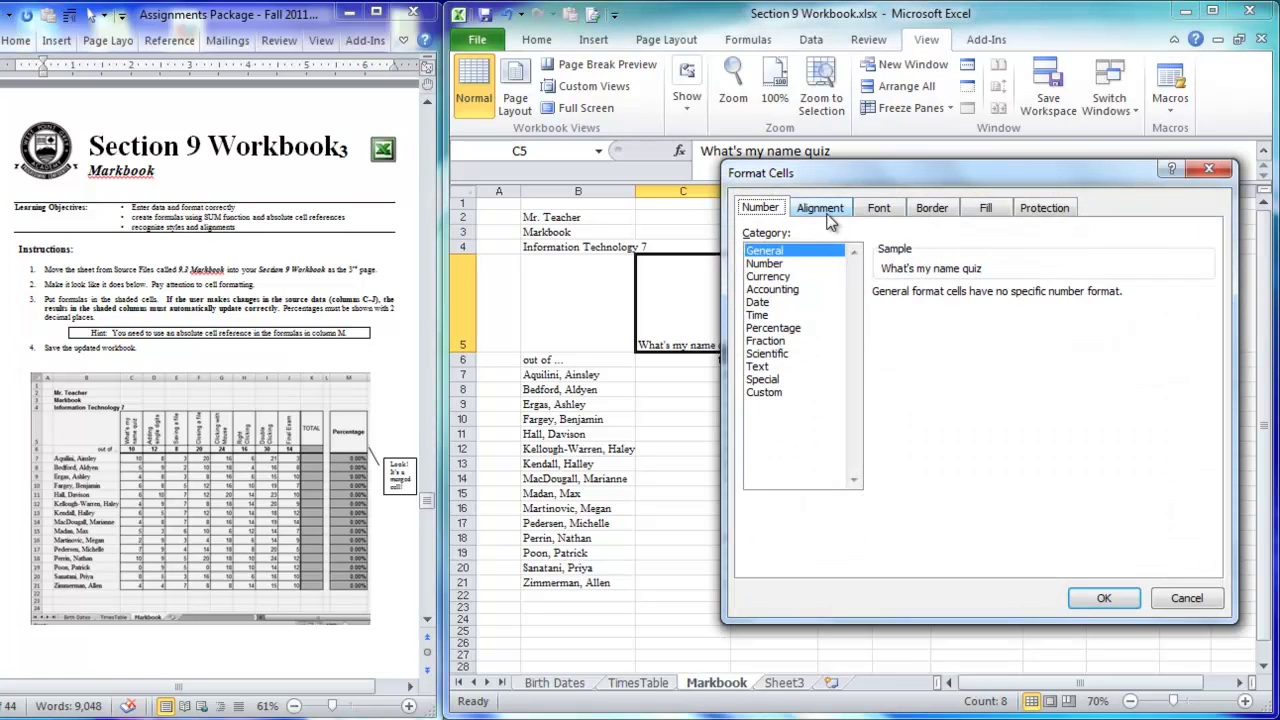
left_click(822, 209)
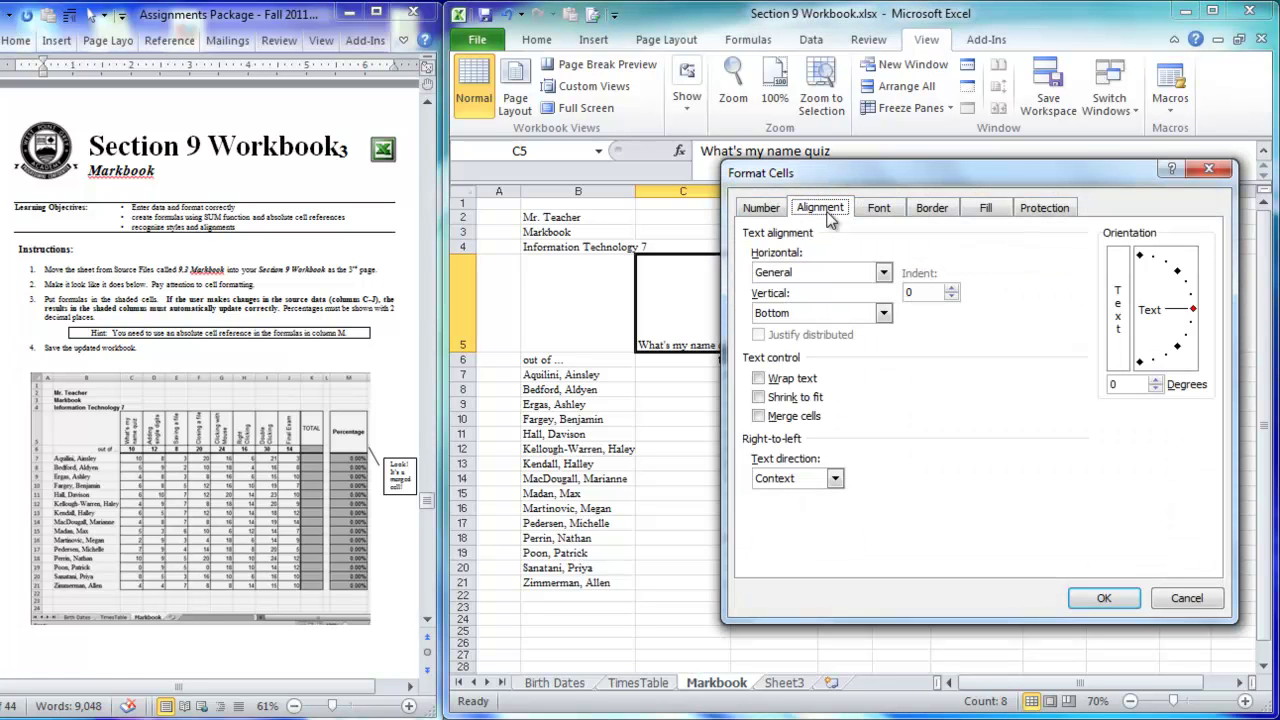
left_click(785, 315)
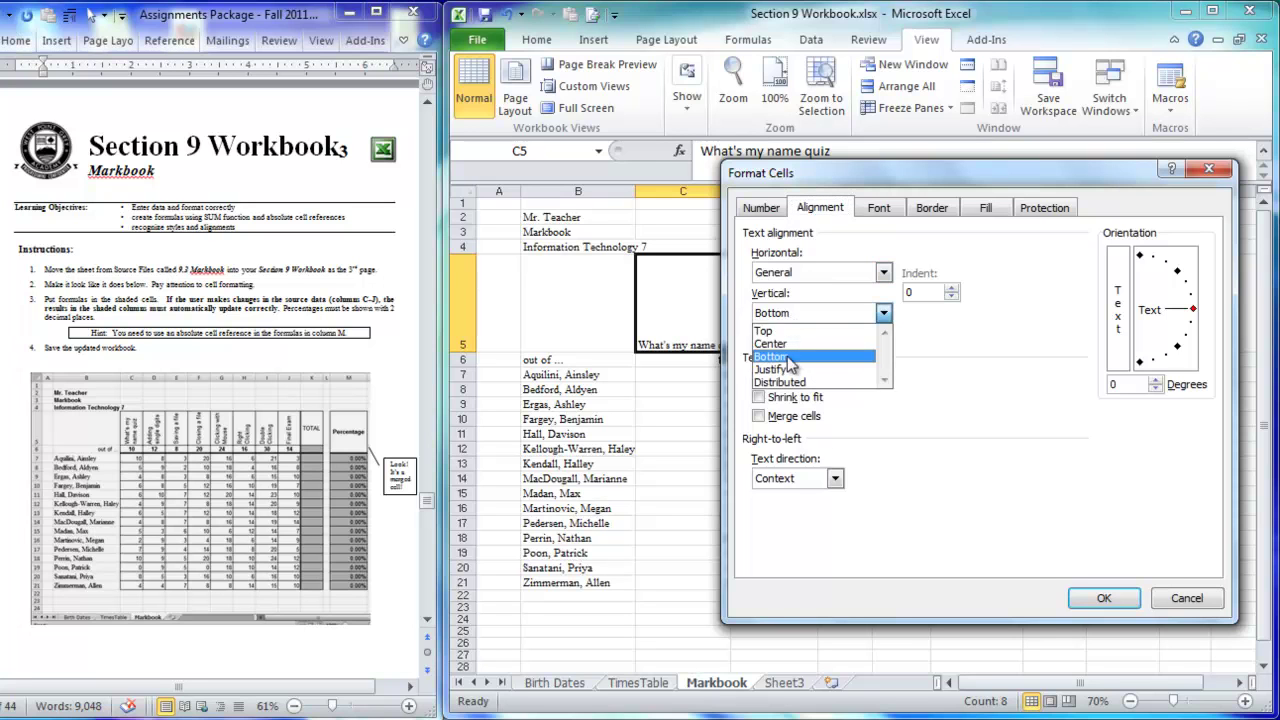
left_click(788, 360)
left_click(797, 277)
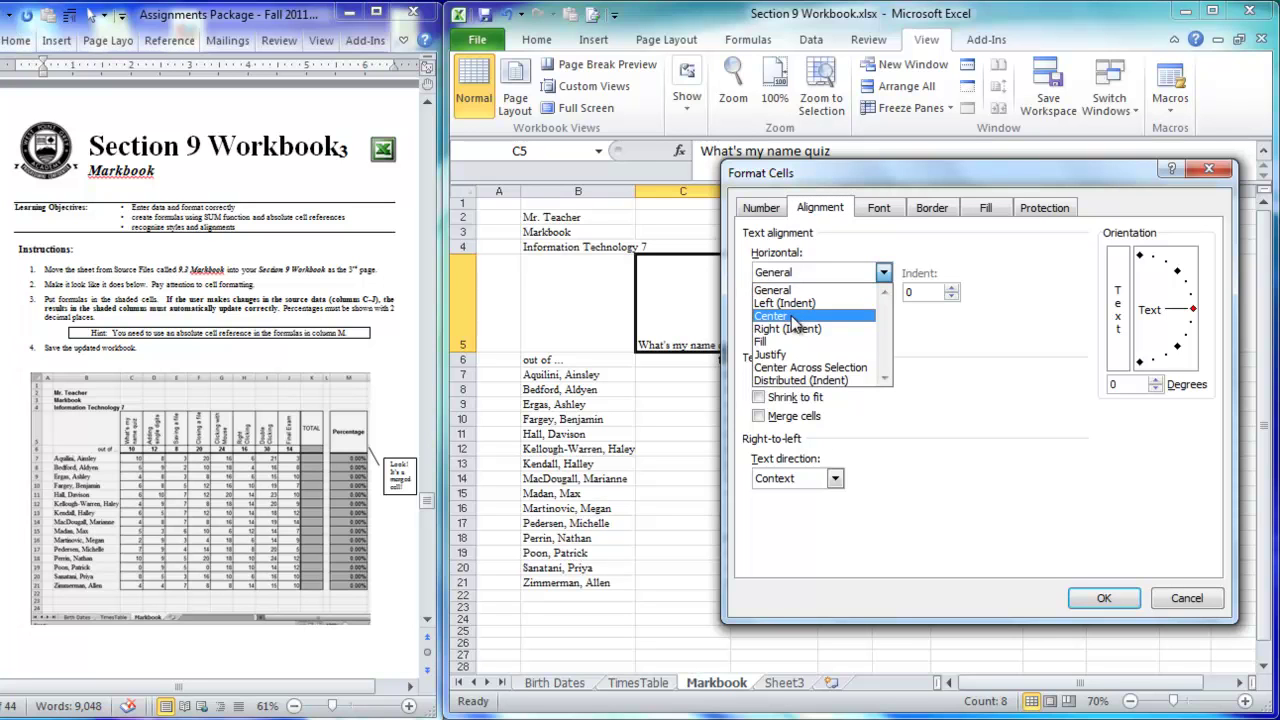
left_click(793, 316)
left_click_drag(1180, 318, 1143, 270)
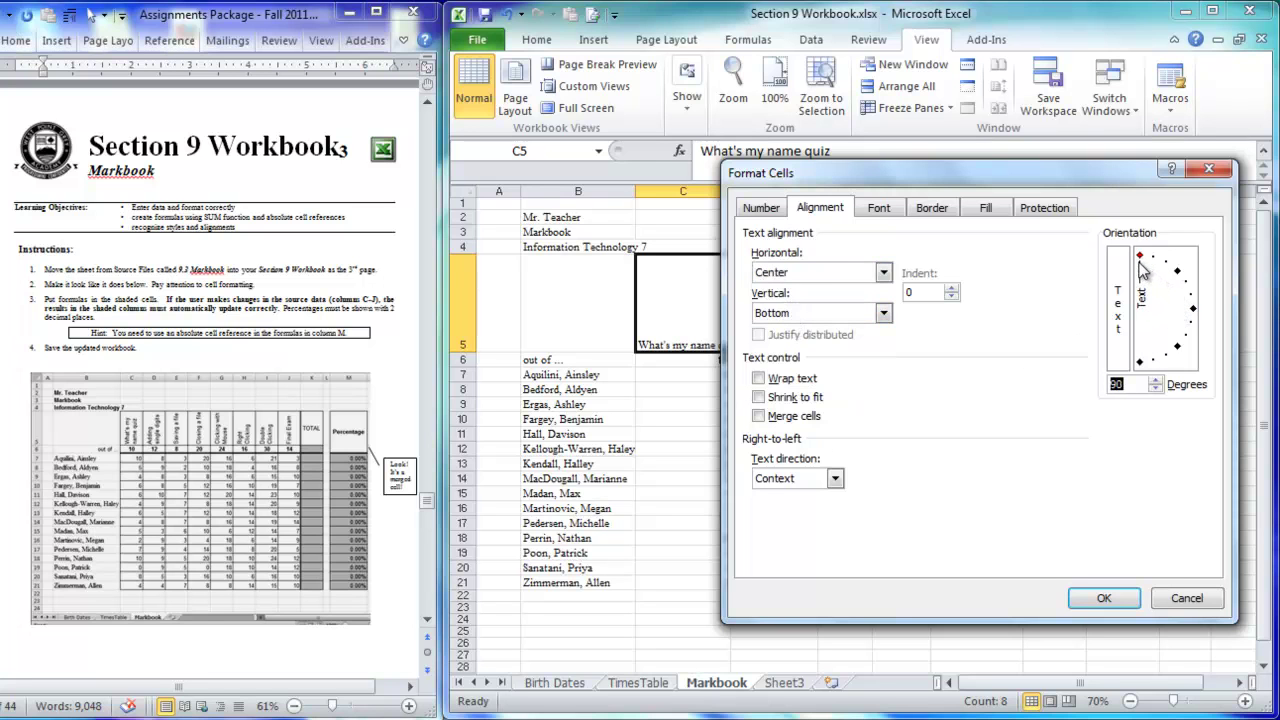
left_click(783, 384)
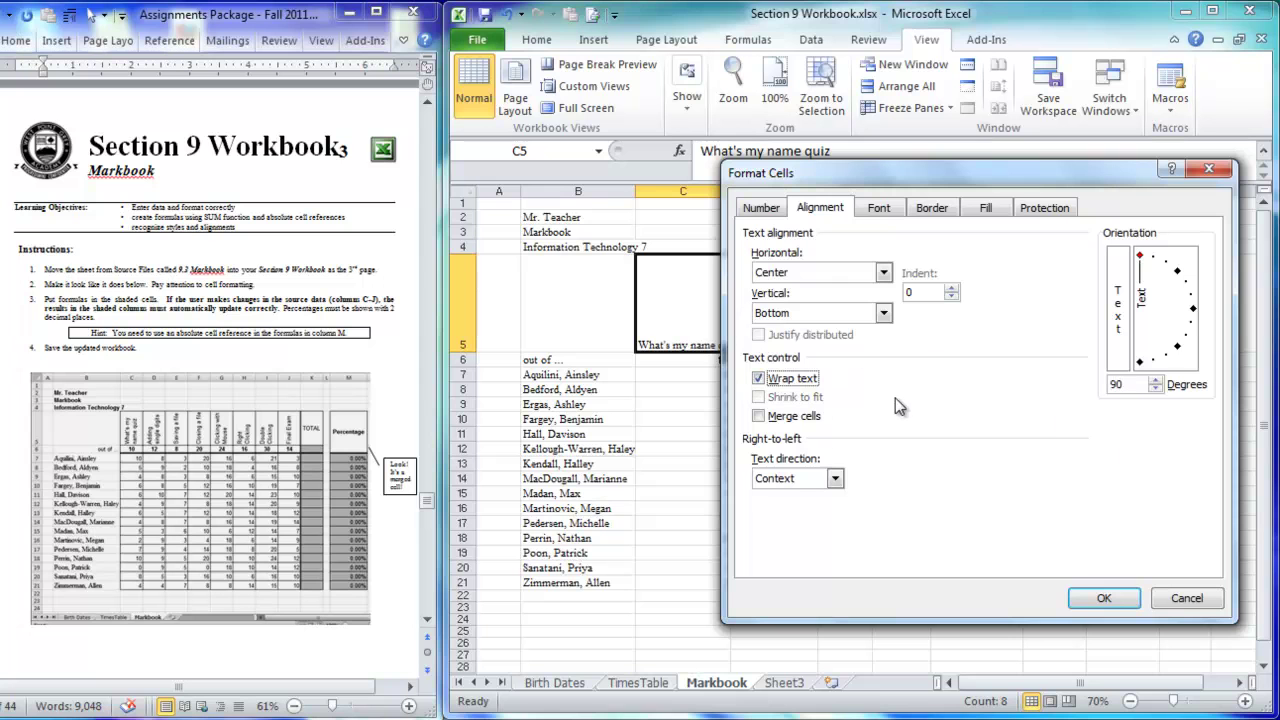
left_click(1102, 597)
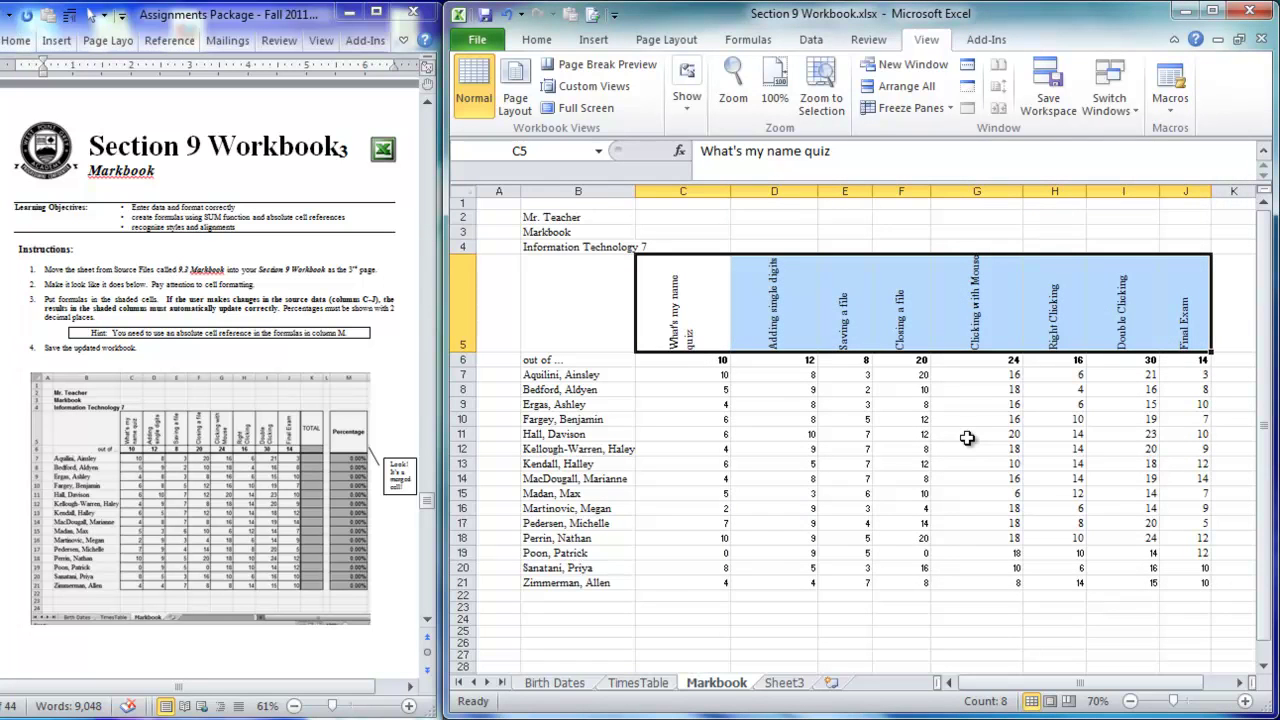
Narrow columns C through J together to one equal width suited to the vertical headings.
left_click(691, 190)
left_click_drag(733, 191, 1177, 192)
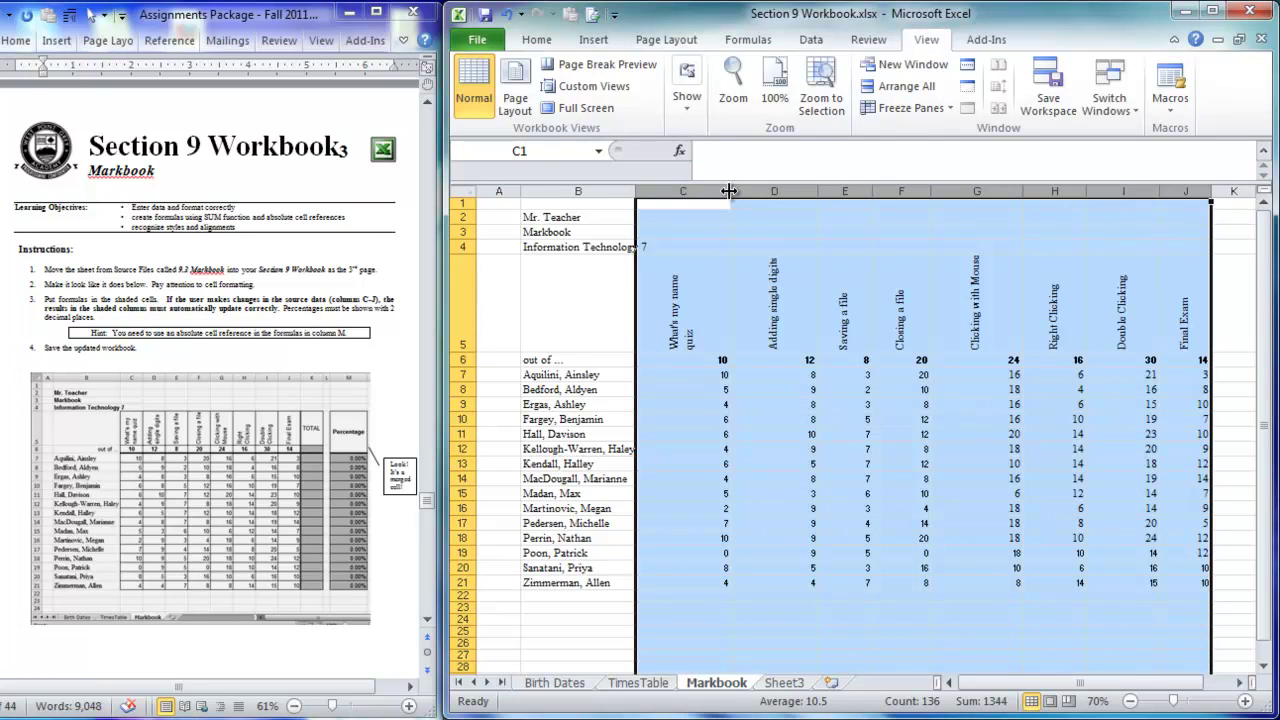
left_click_drag(818, 192, 752, 196)
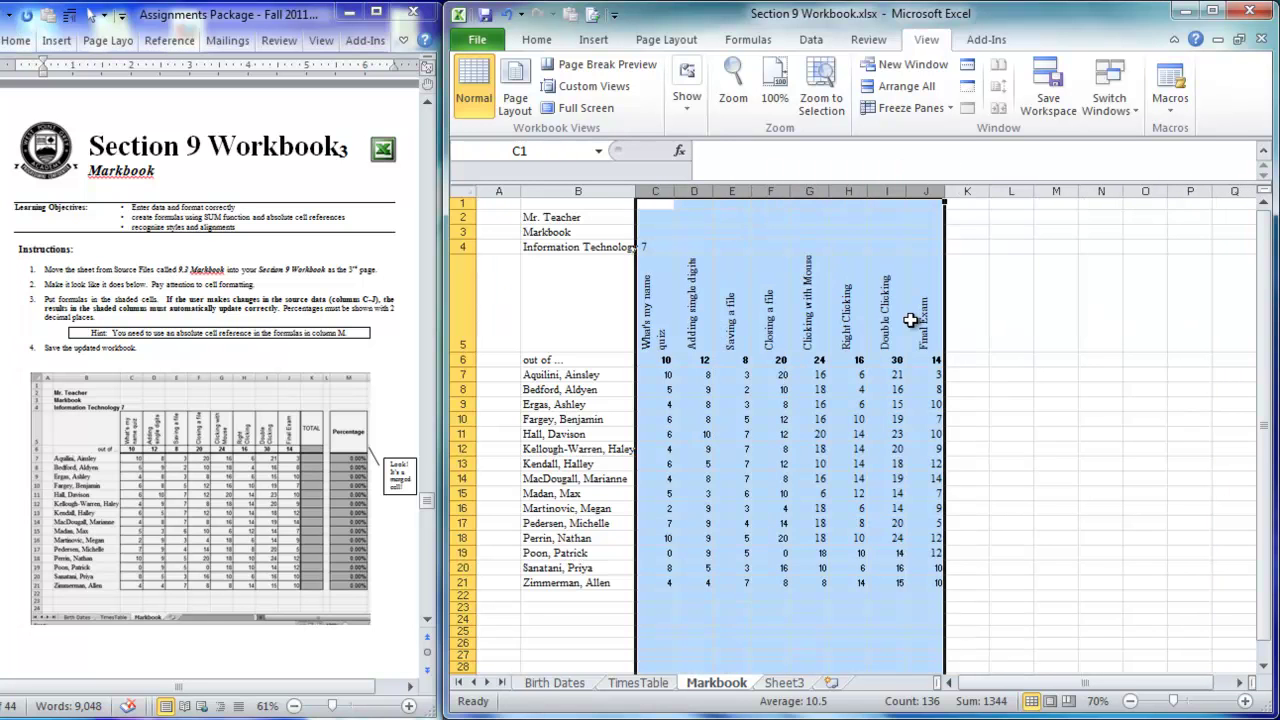
left_click(836, 420)
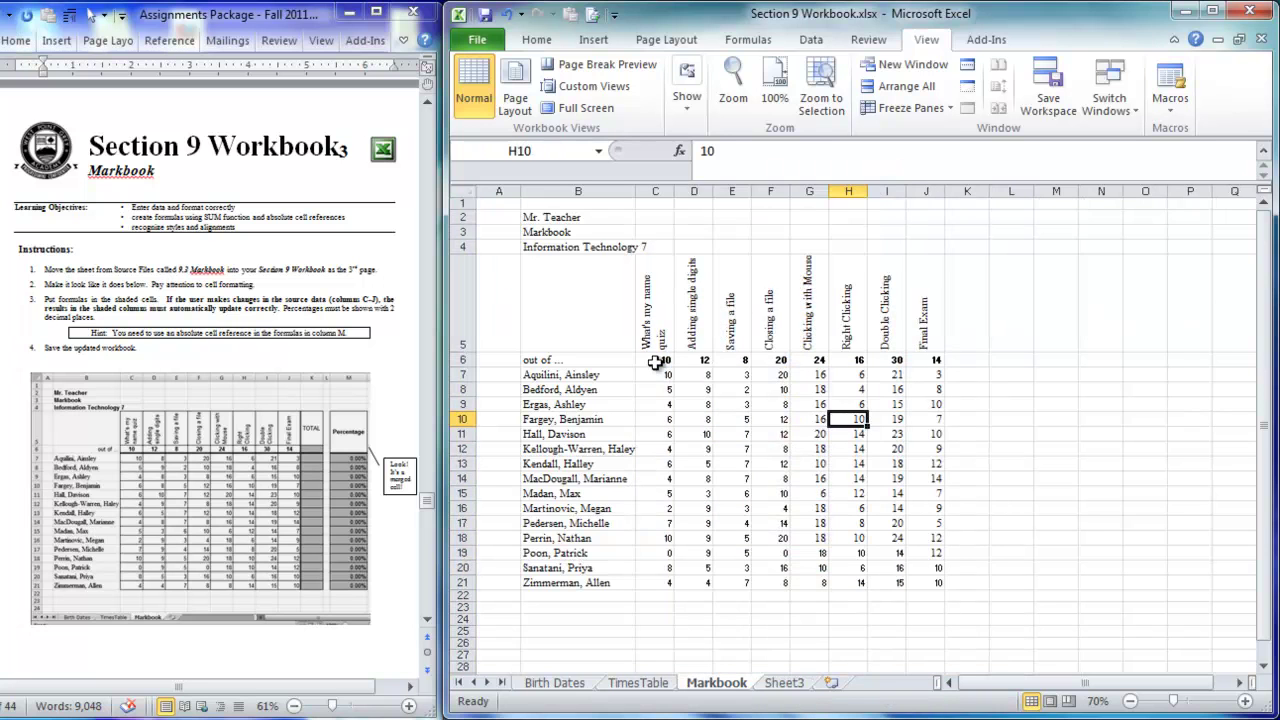
Center the maximum scores in the "out of" row, cells C6:J6.
left_click_drag(655, 362, 695, 361)
left_click_drag(877, 366, 924, 362)
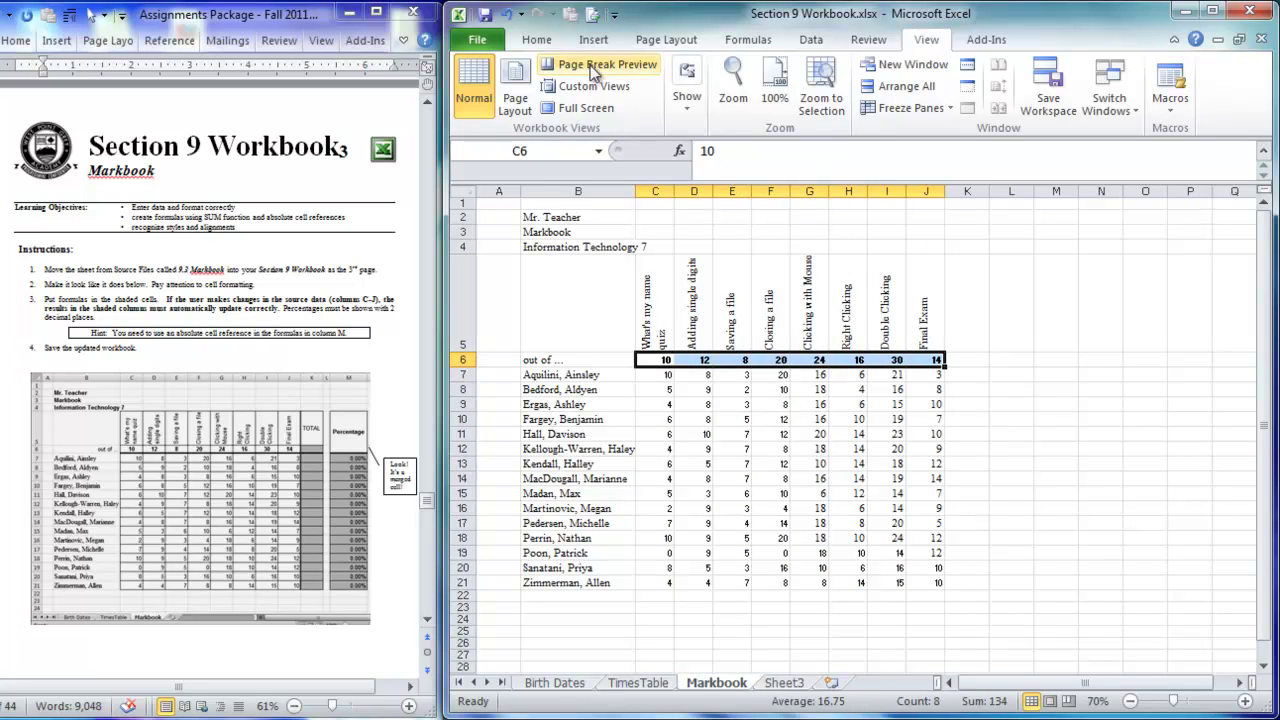
left_click(536, 40)
left_click(712, 87)
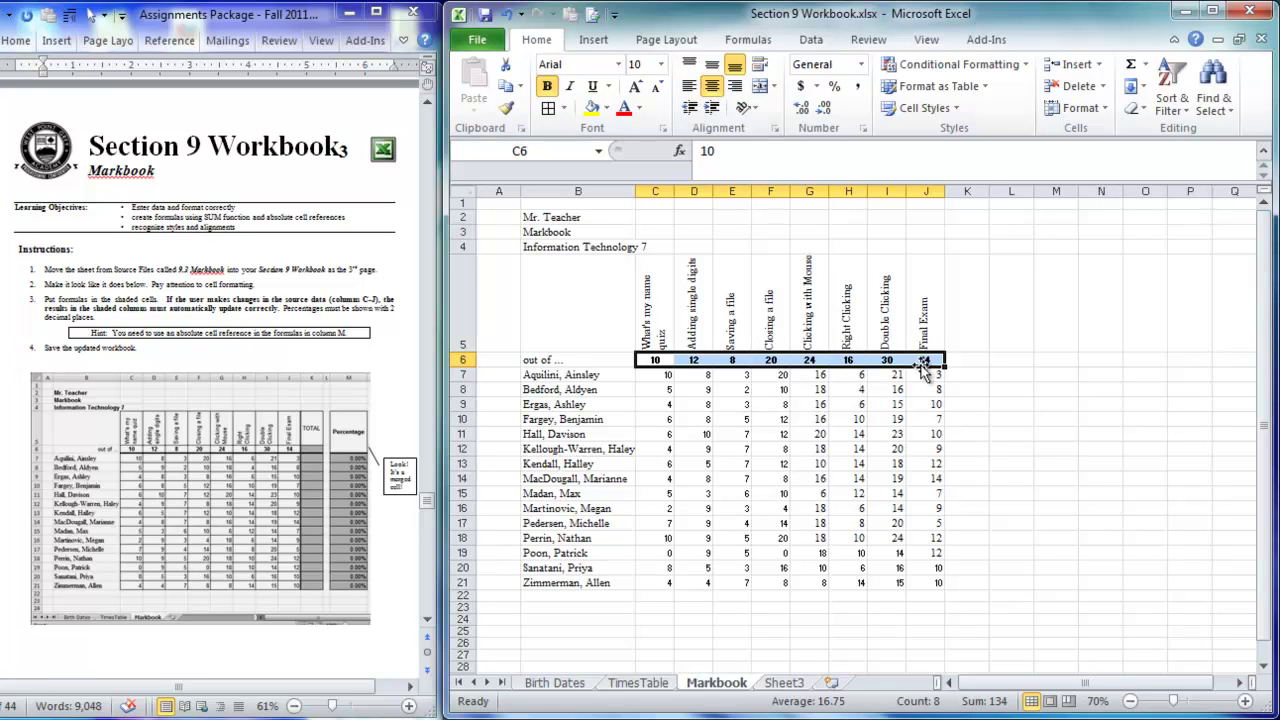
Enter the headings Total in K5 and Percentage in M5, and narrow the empty column L between them.
left_click(972, 330)
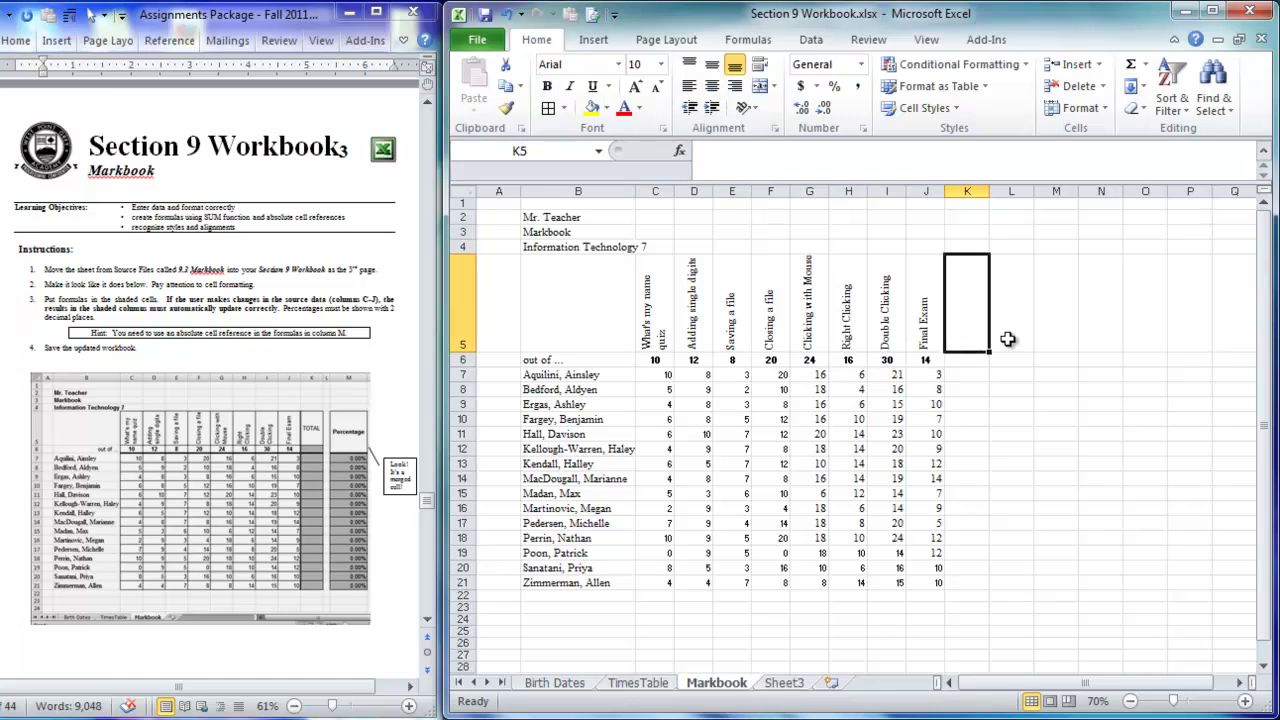
type("Total")
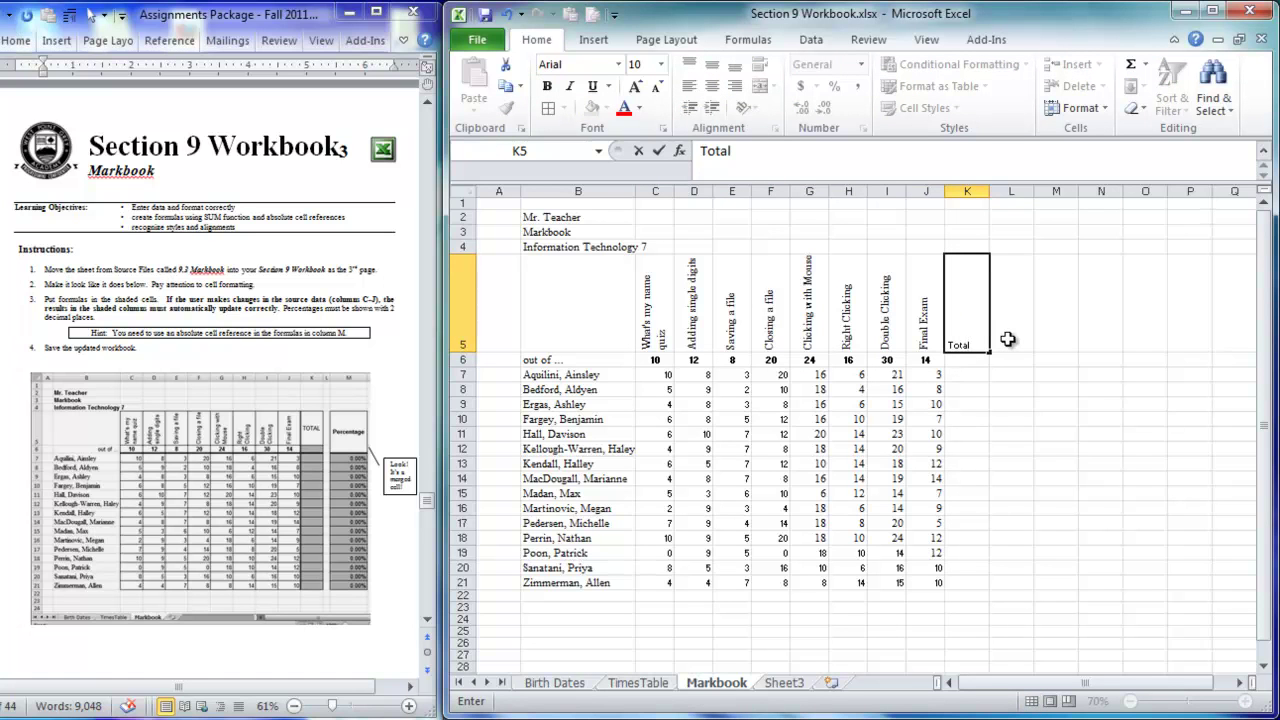
key("Tab")
key("Tab")
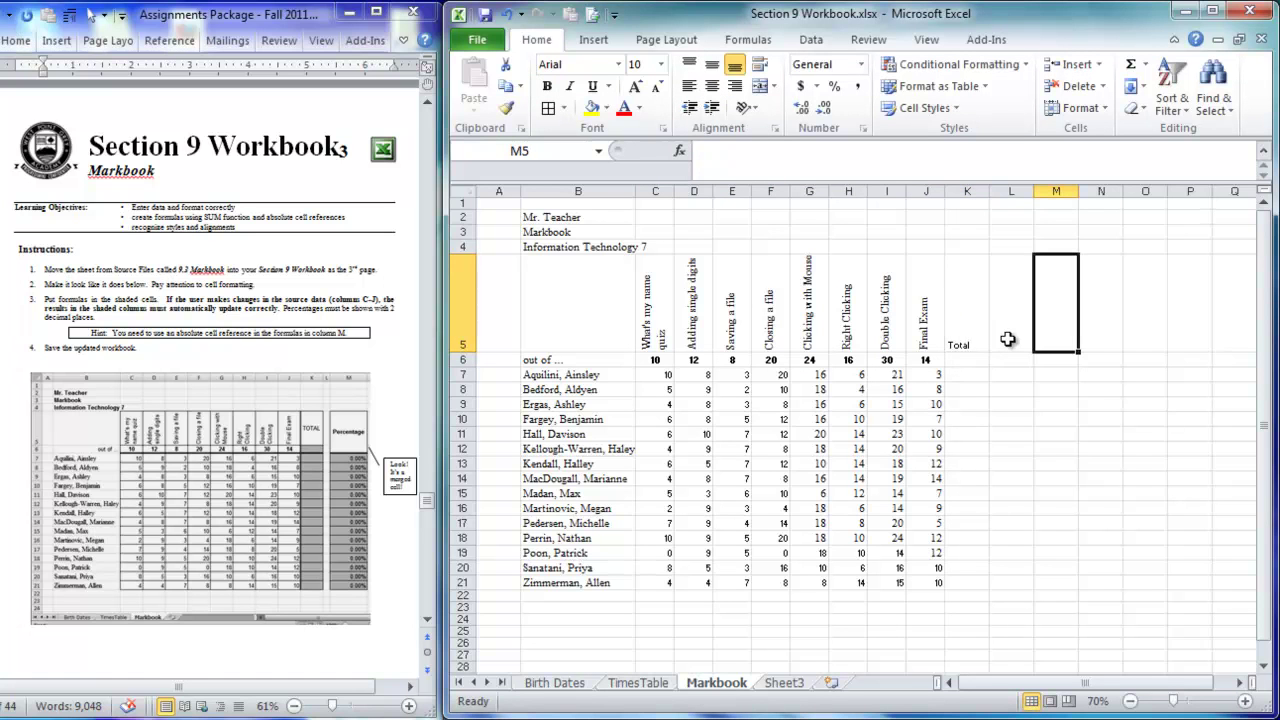
type("Percentage")
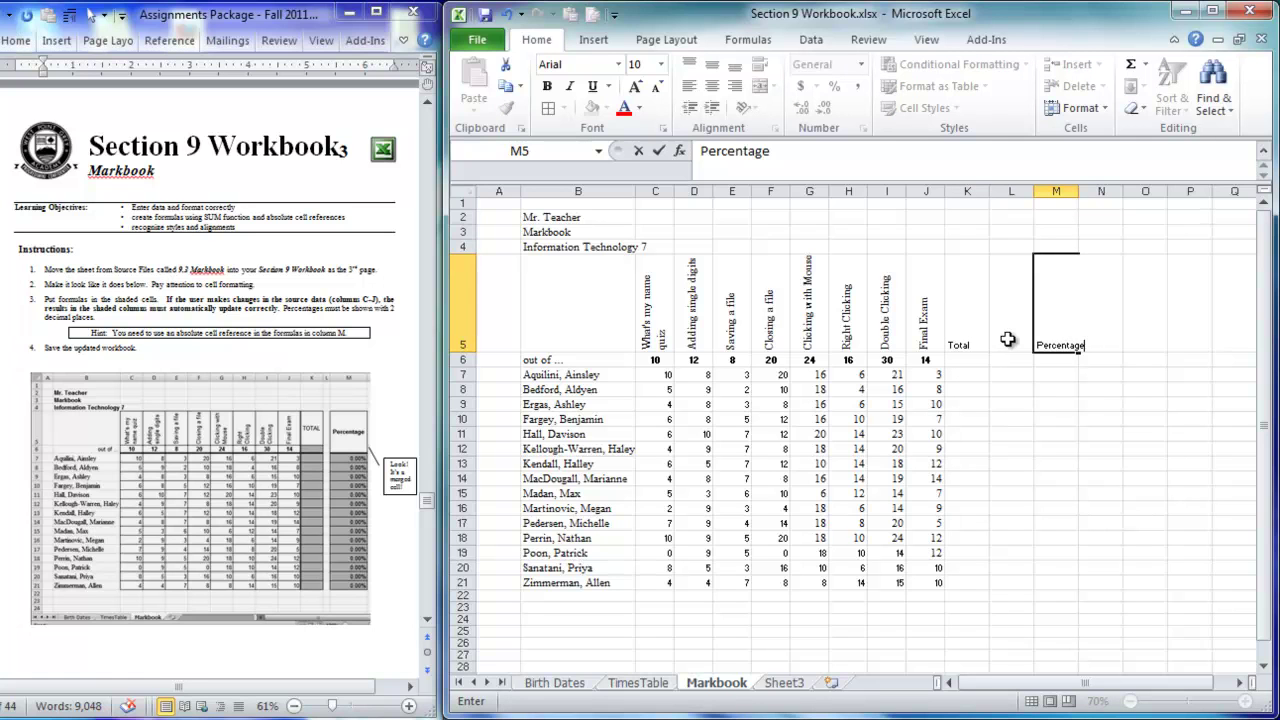
left_click(1012, 402)
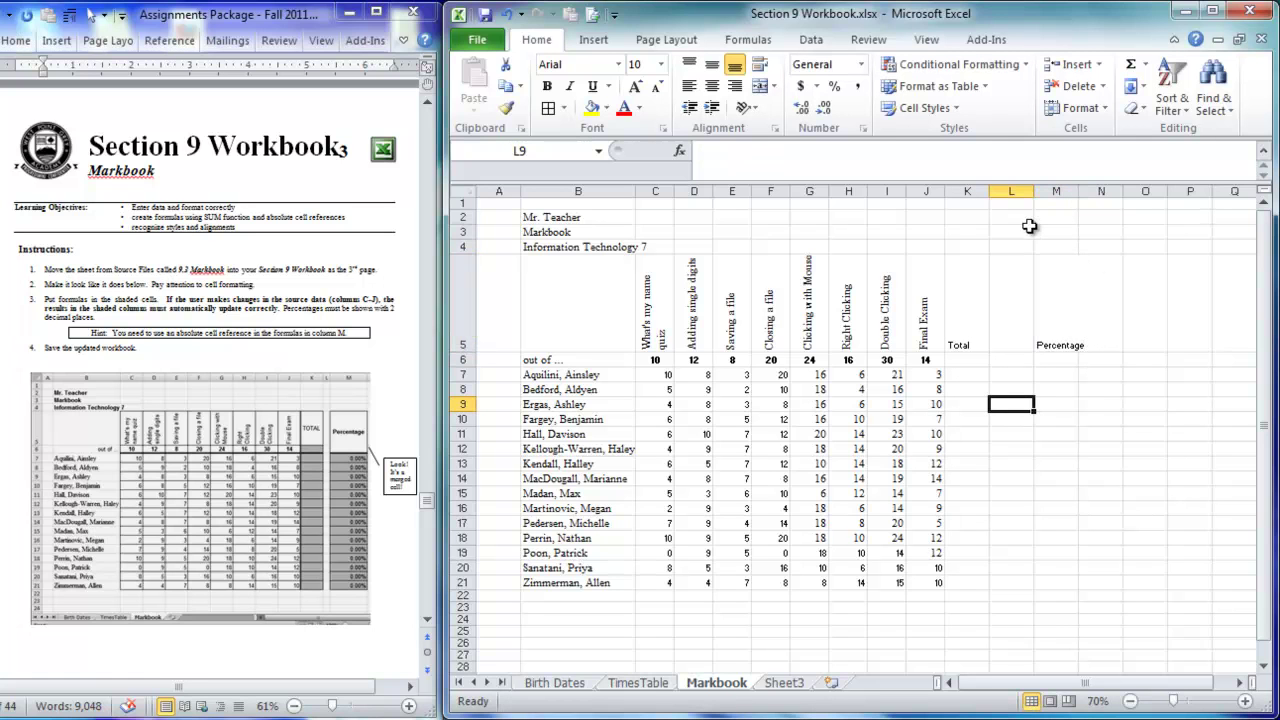
left_click_drag(1034, 191, 997, 190)
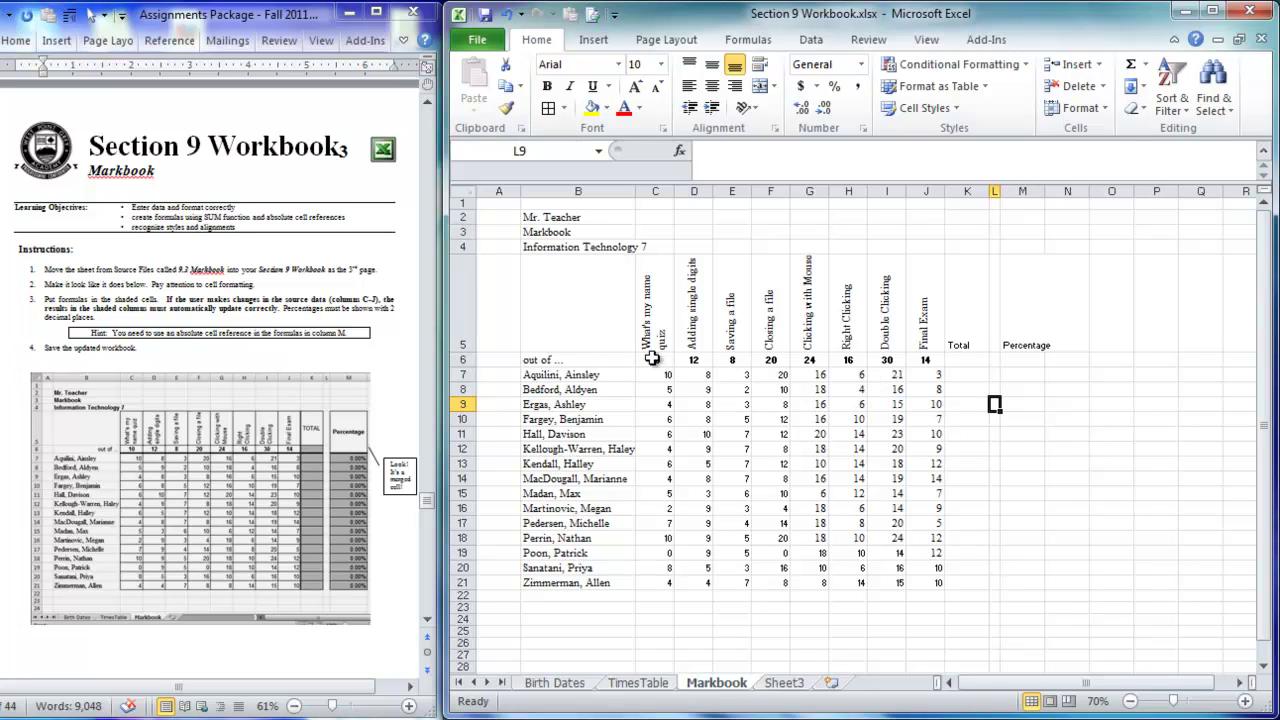
Apply thin borders around every cell of the marks table, range C5:K21.
left_click_drag(655, 350, 960, 584)
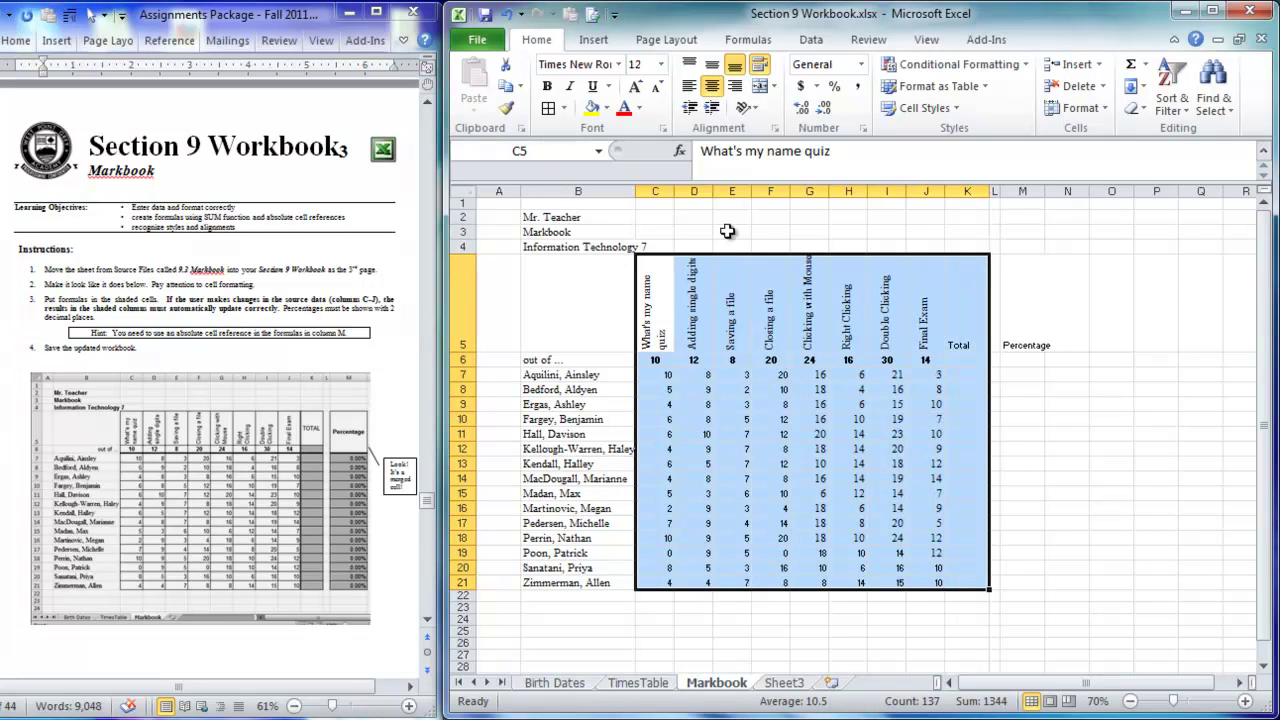
left_click(549, 109)
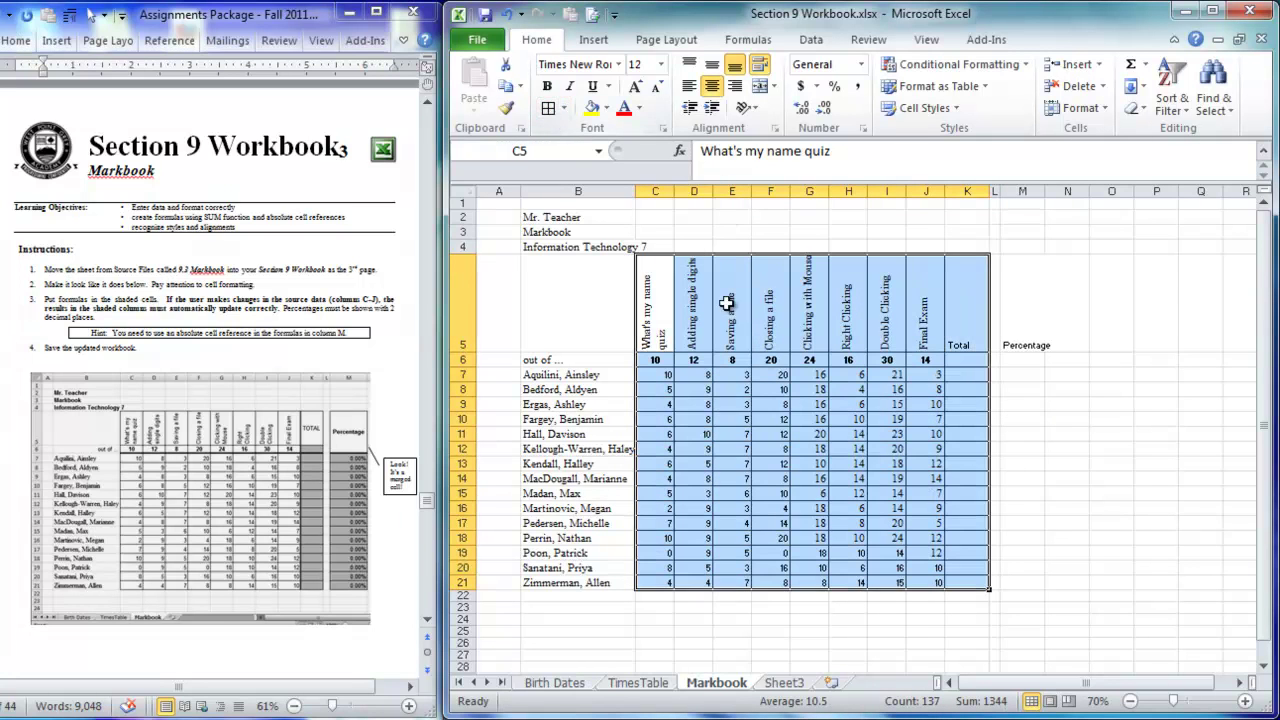
left_click(742, 362)
Add a thick bottom border beneath the "out of" row across cells C6:K6.
left_click_drag(655, 360, 955, 363)
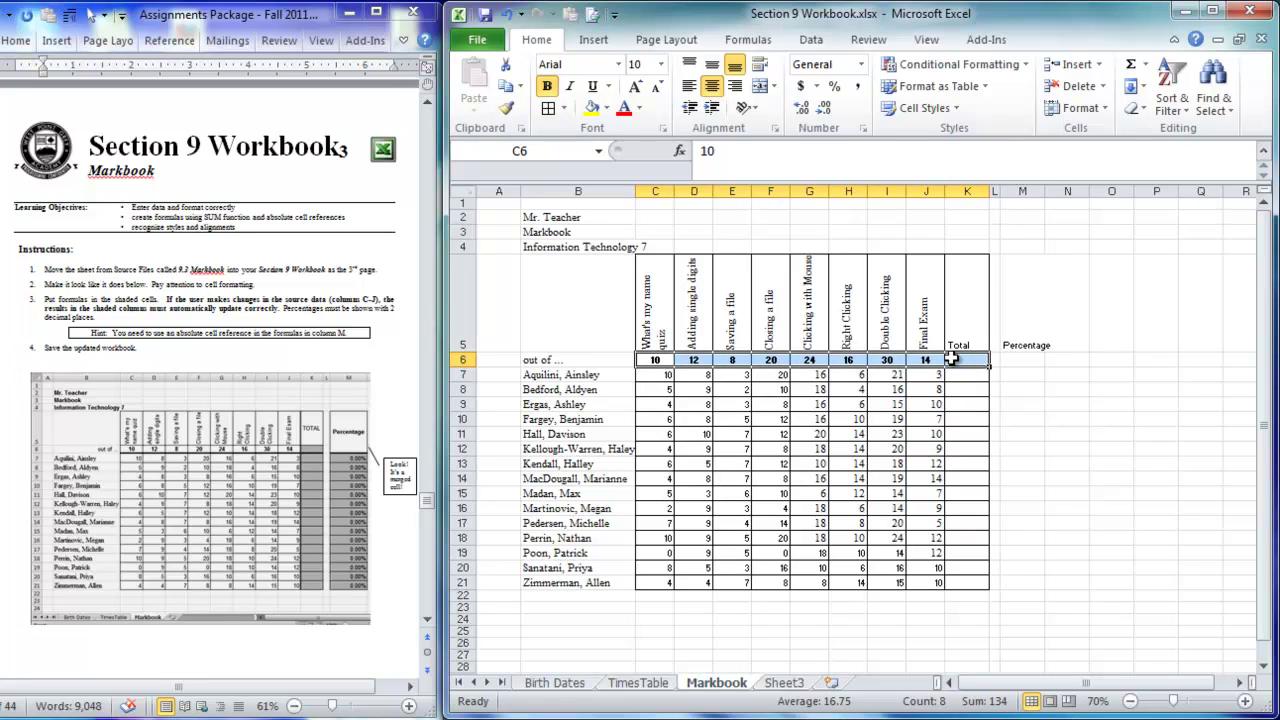
key("ctrl+1")
left_click(932, 208)
left_click(969, 416)
left_click(840, 351)
left_click(968, 418)
left_click(1095, 603)
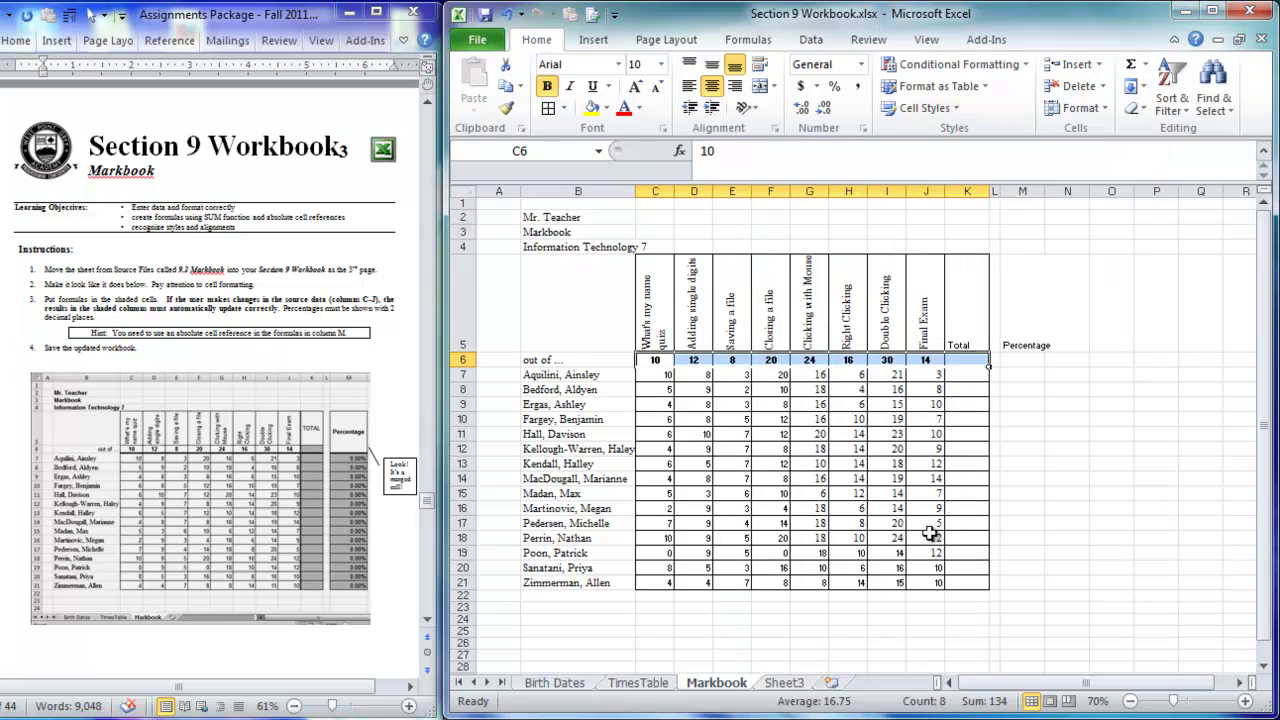
Add a thick left border to the Total column, cells K5:K21.
left_click_drag(966, 316, 963, 581)
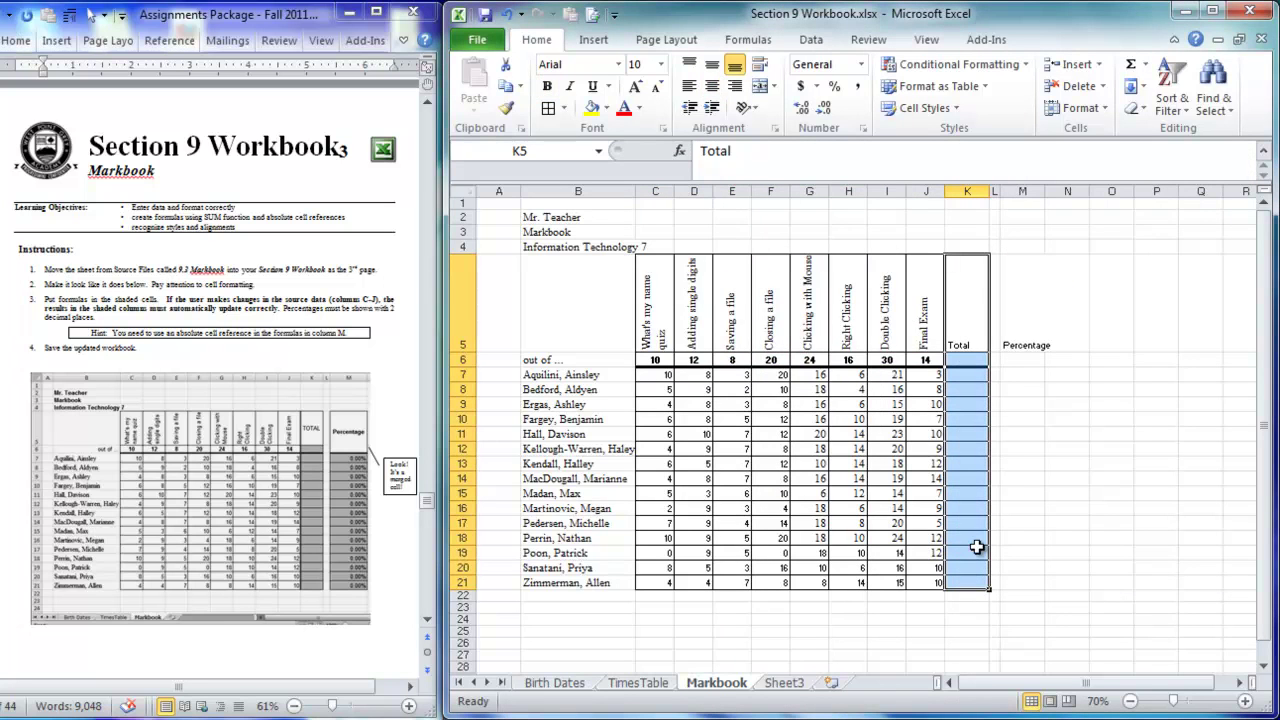
key("ctrl+1")
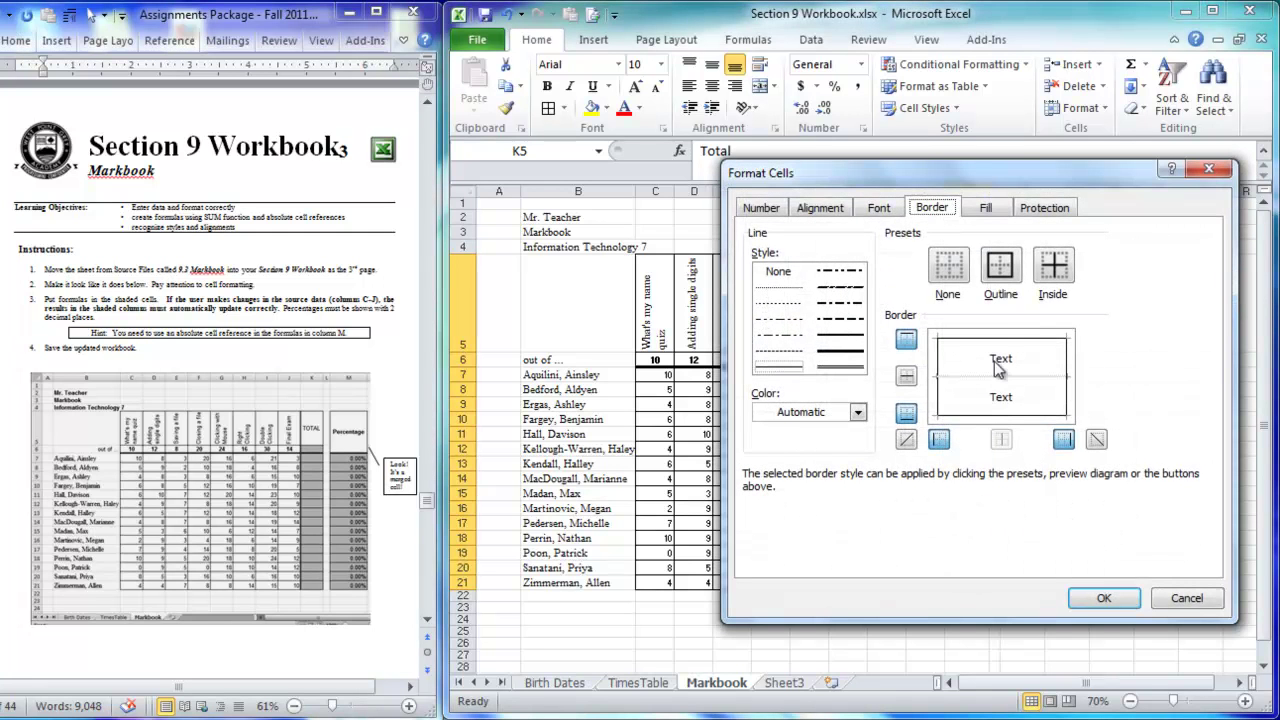
left_click(848, 358)
left_click(942, 368)
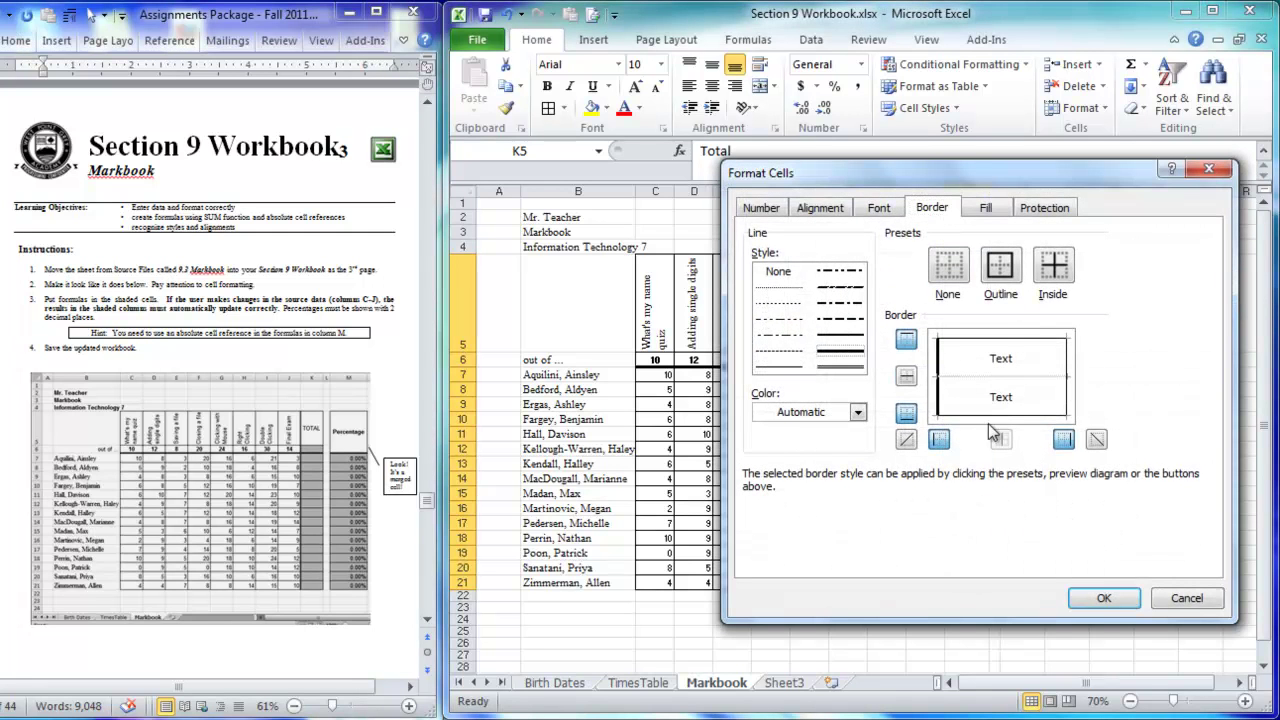
left_click(1083, 594)
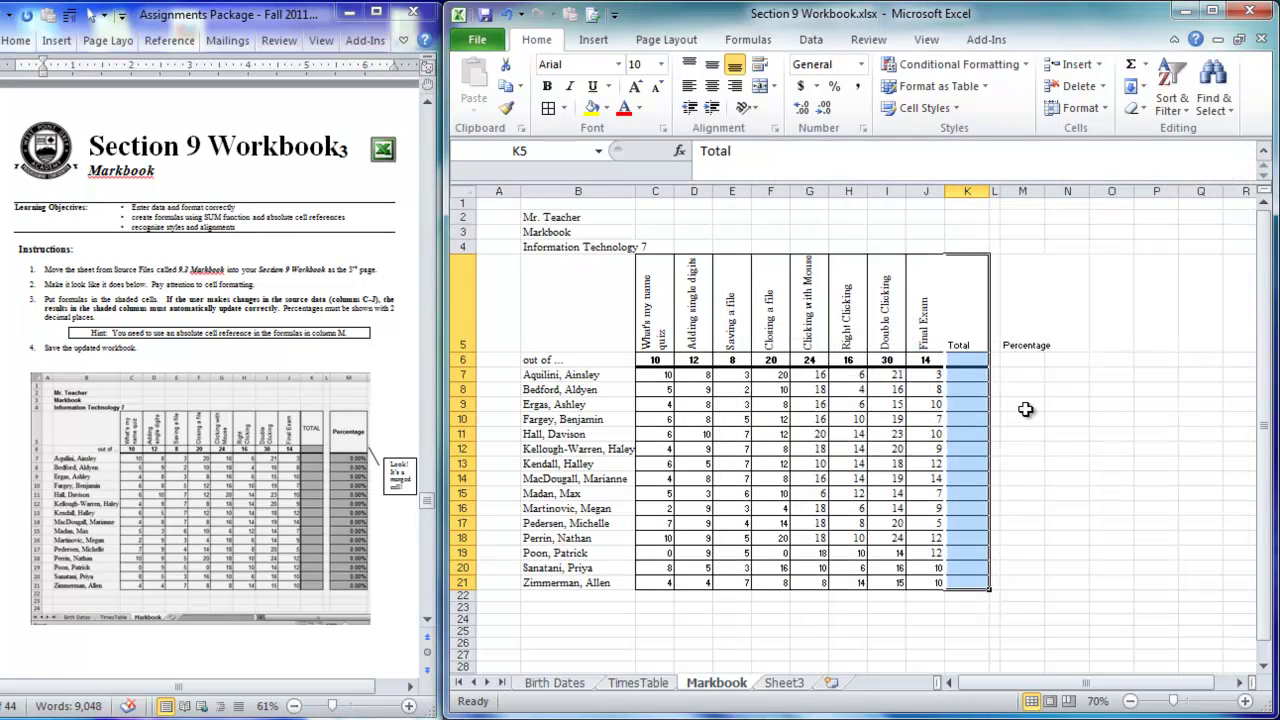
left_click(1032, 389)
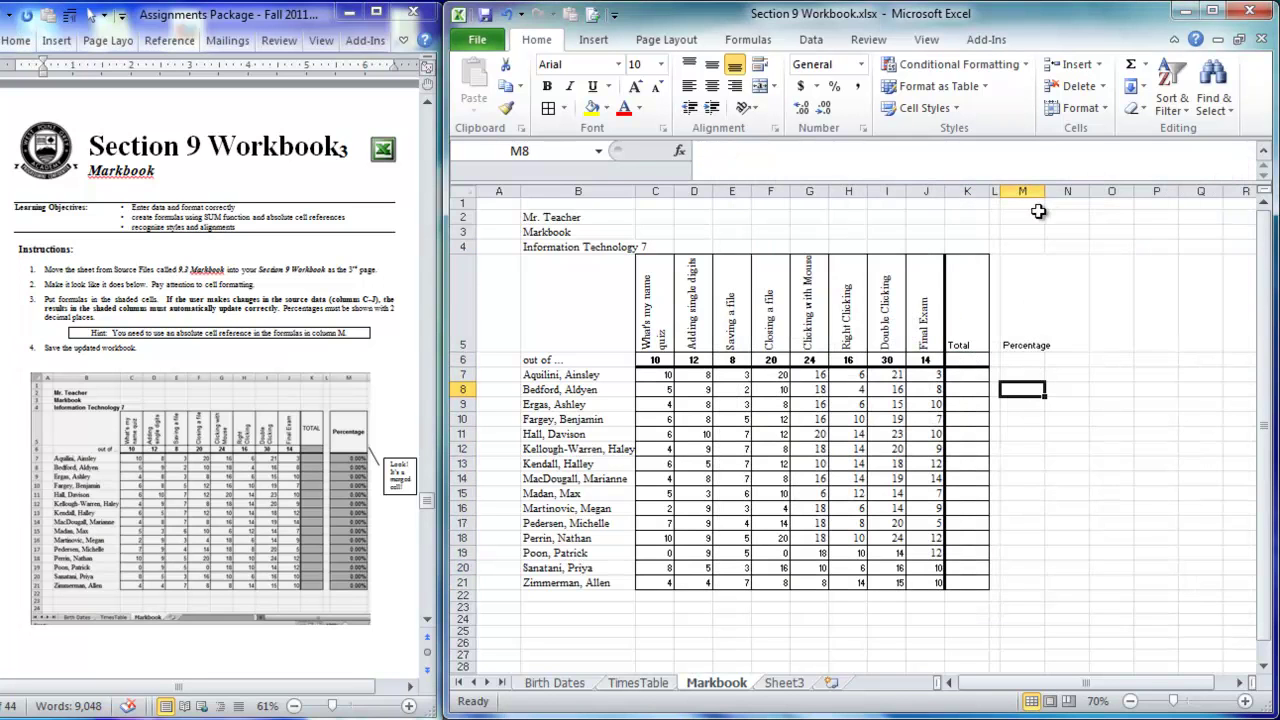
Widen column M to fit its Percentage heading and merge cells M5 and M6.
left_click_drag(1045, 192, 1076, 192)
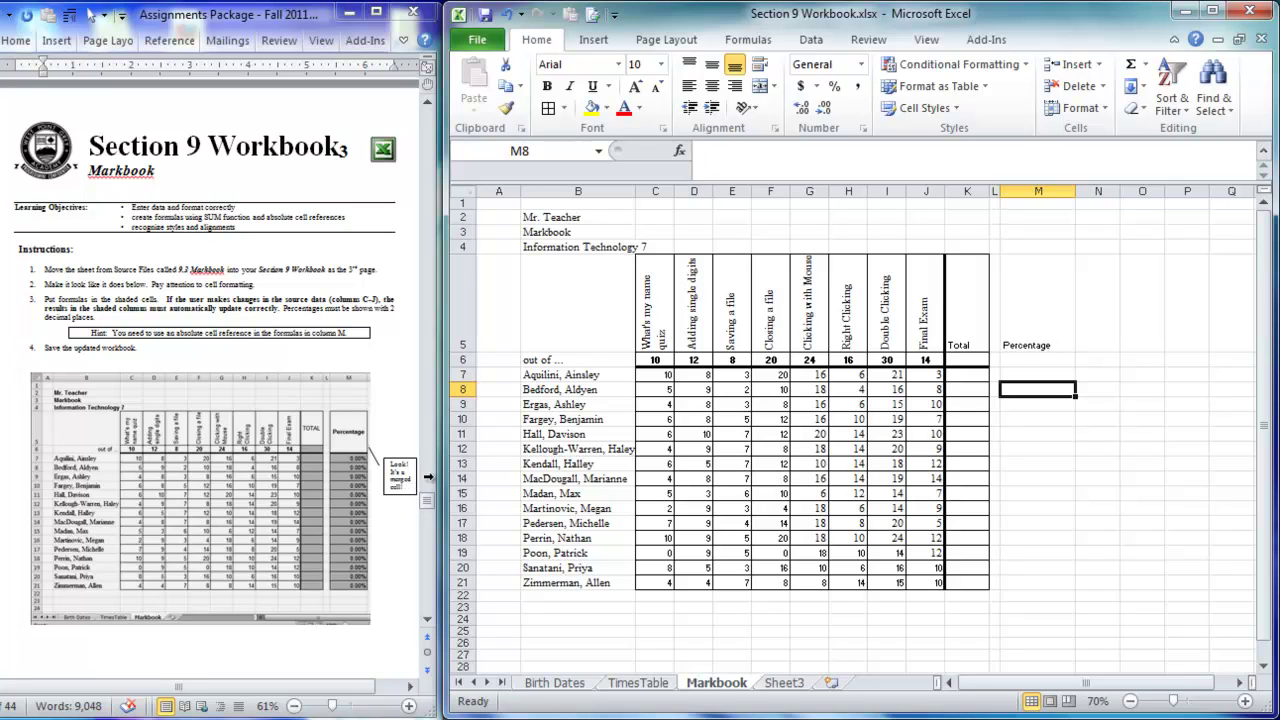
left_click_drag(1034, 330, 1040, 358)
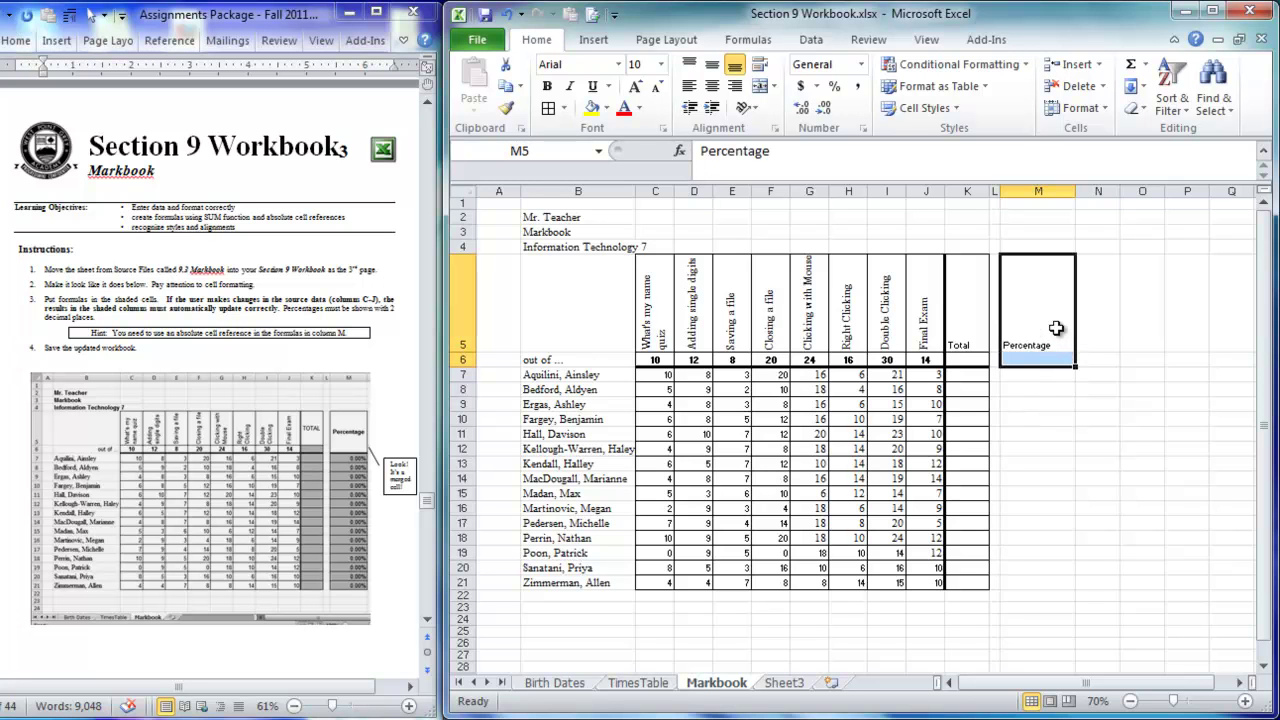
key("ctrl+1")
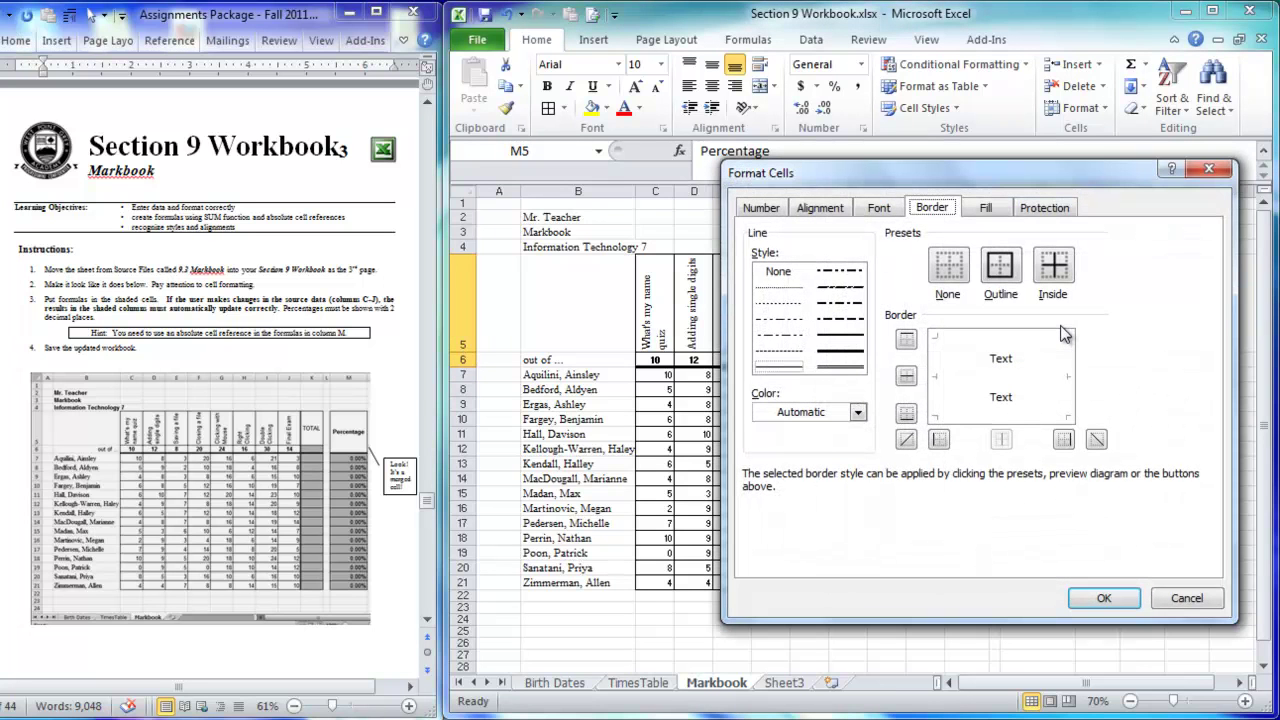
left_click(819, 208)
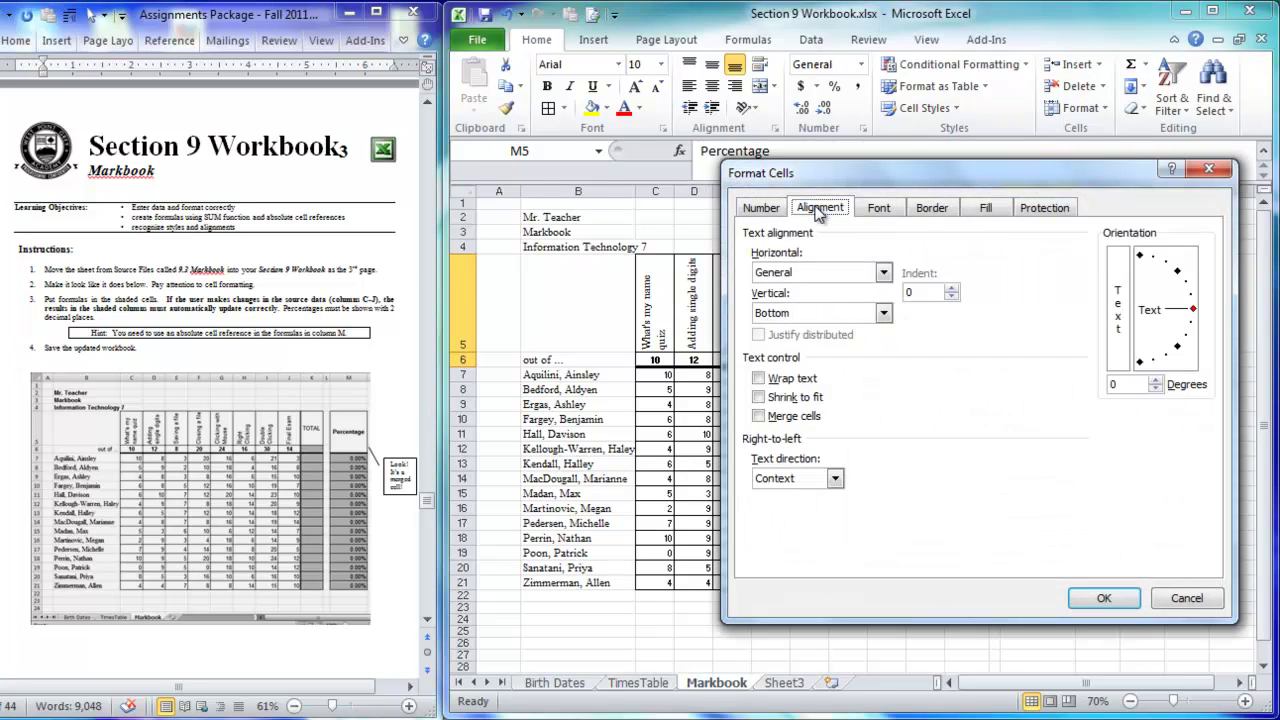
left_click(785, 419)
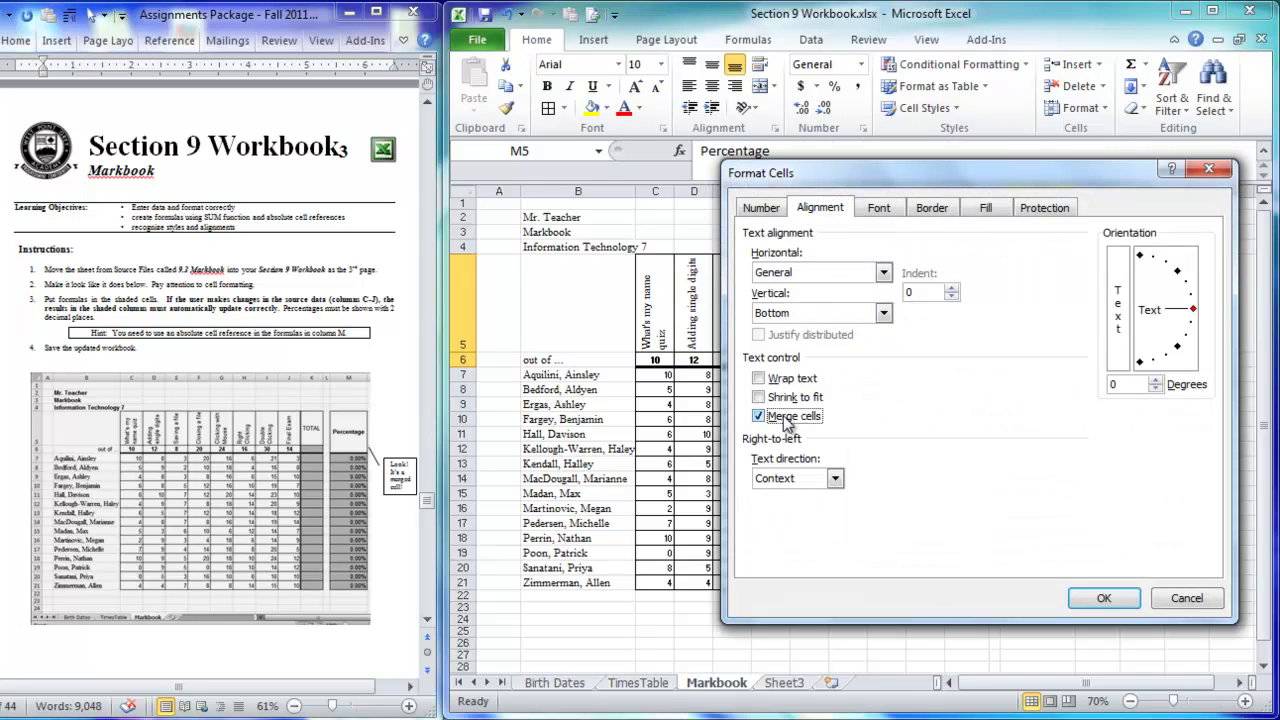
left_click(1101, 600)
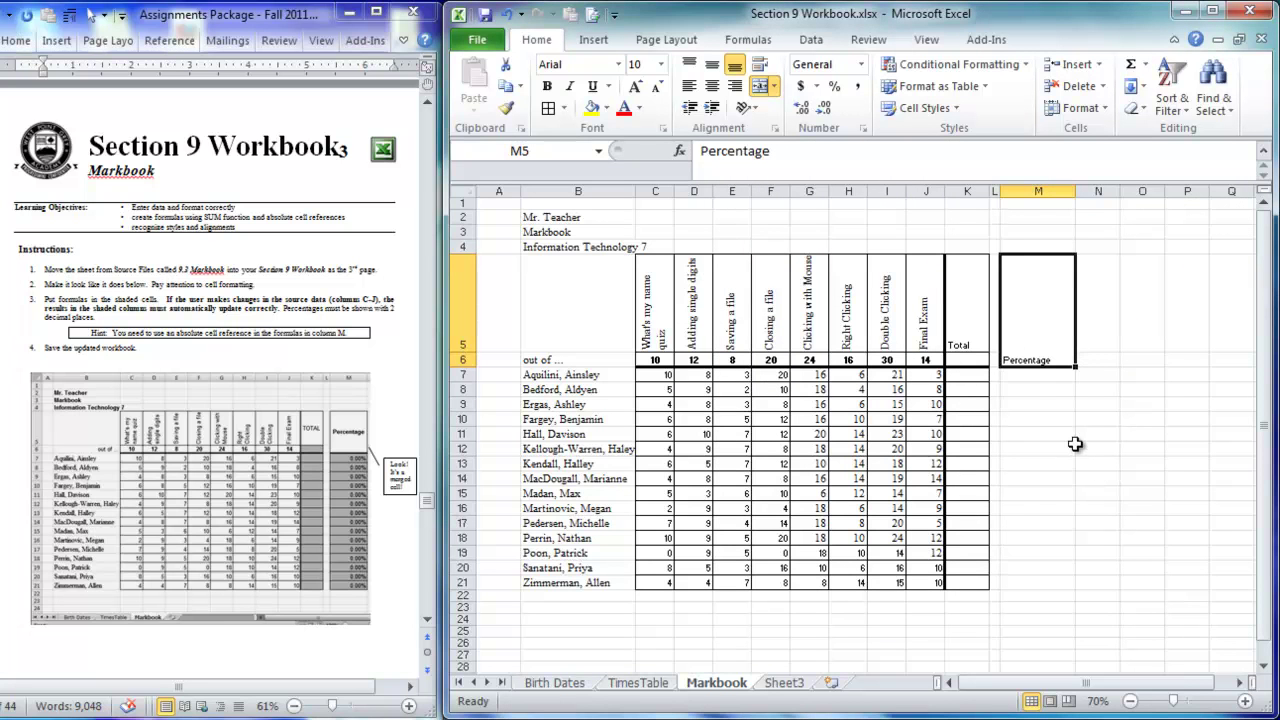
Center the Total and Percentage headings both horizontally and vertically.
left_click_drag(977, 309, 1012, 315)
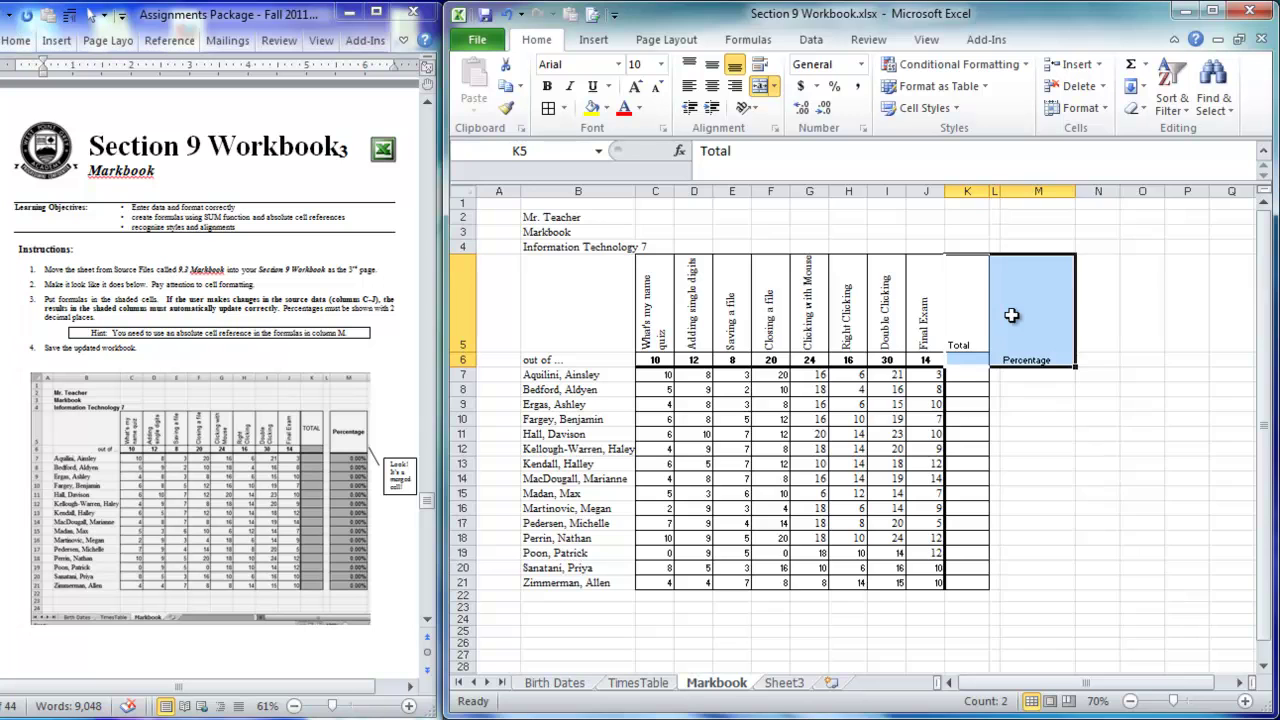
key("ctrl+1")
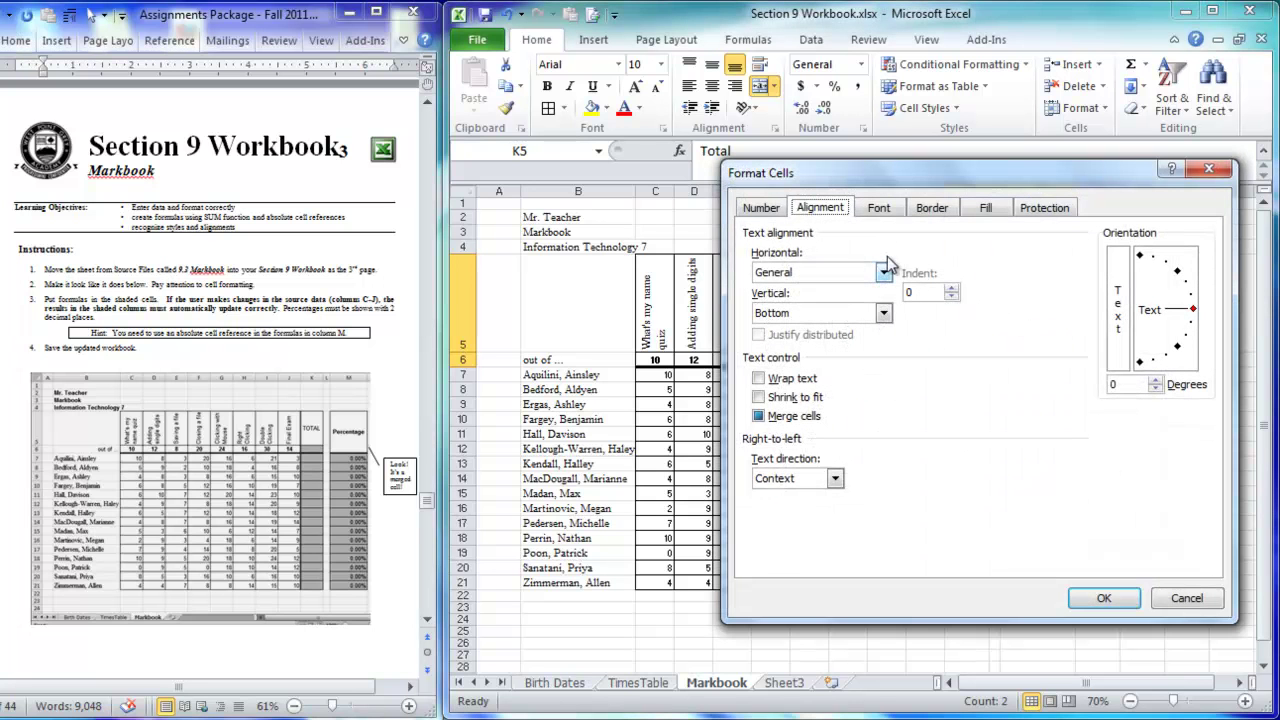
left_click(775, 314)
left_click(775, 344)
left_click(791, 272)
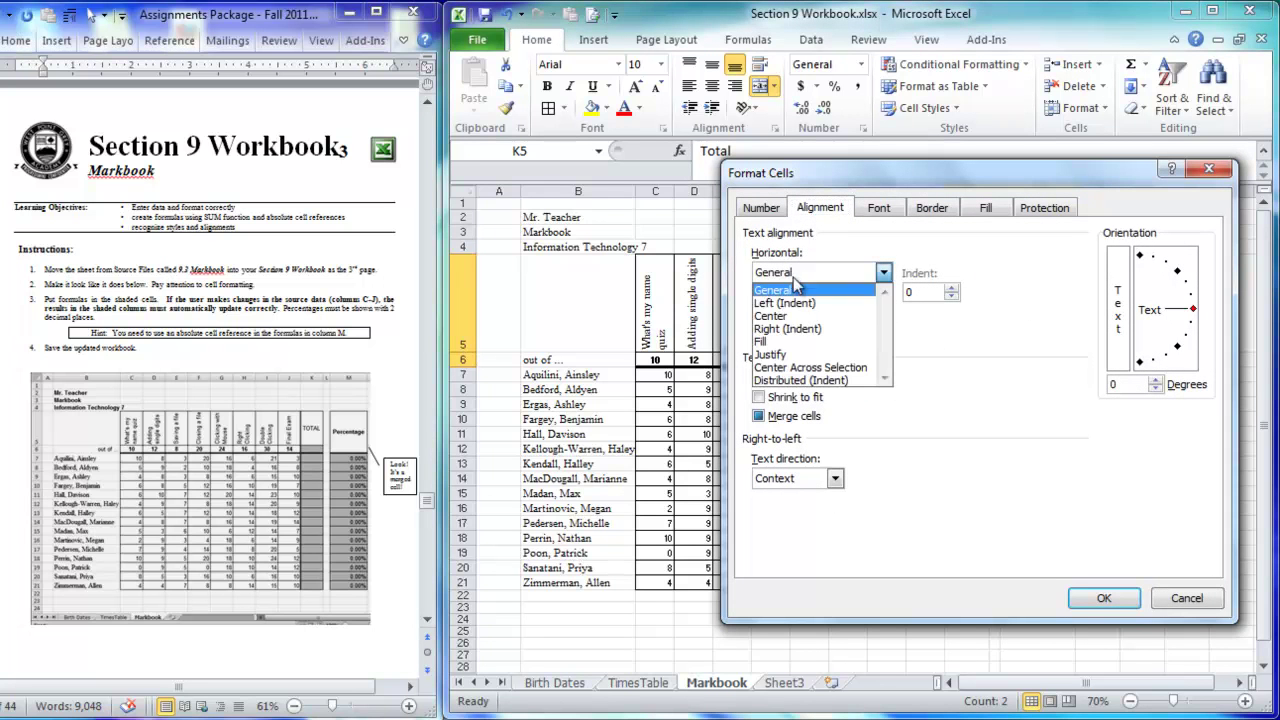
left_click(775, 314)
left_click(1106, 600)
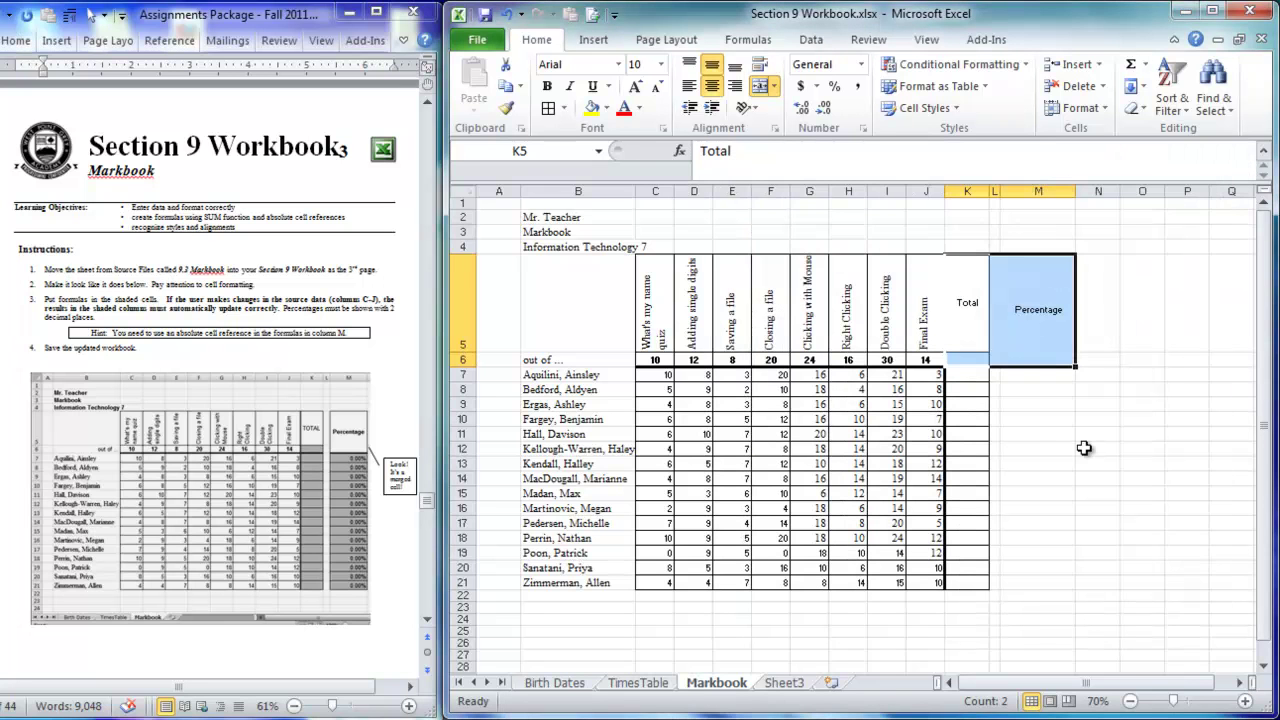
left_click(1068, 433)
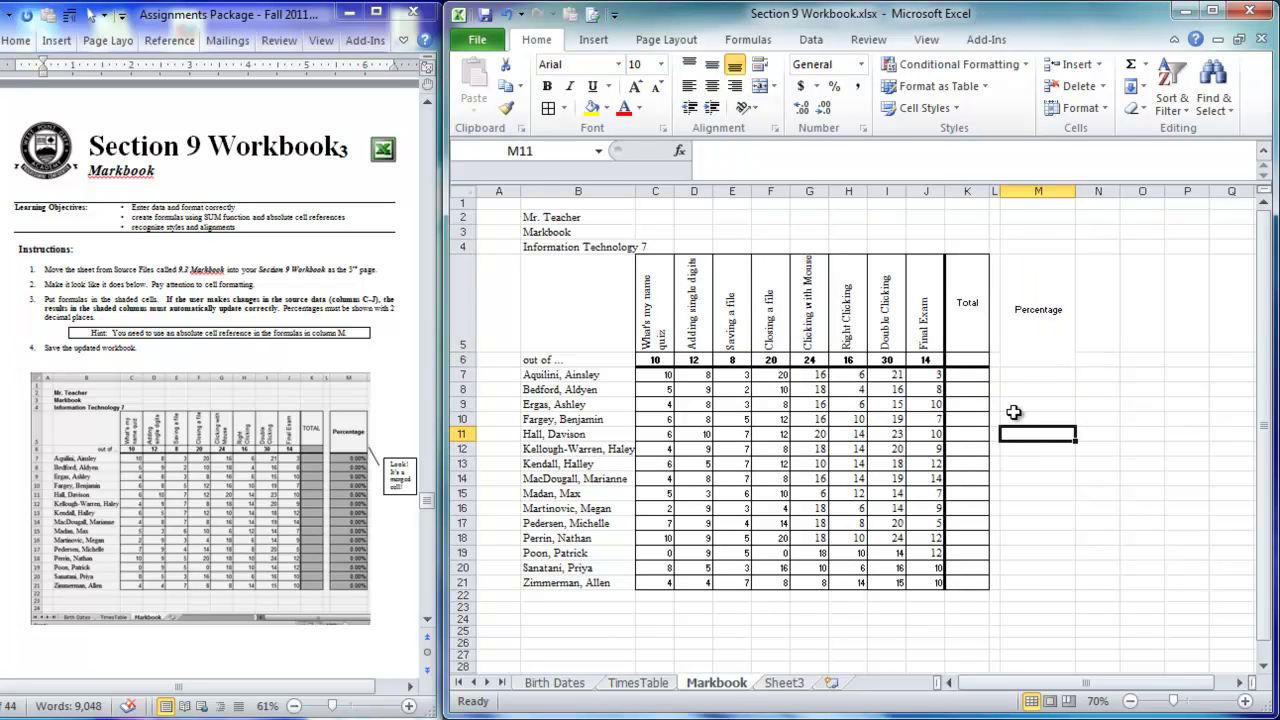
Apply thin borders around every cell of the Percentage column, range M5:M21.
left_click_drag(1030, 327, 1030, 583)
left_click(552, 110)
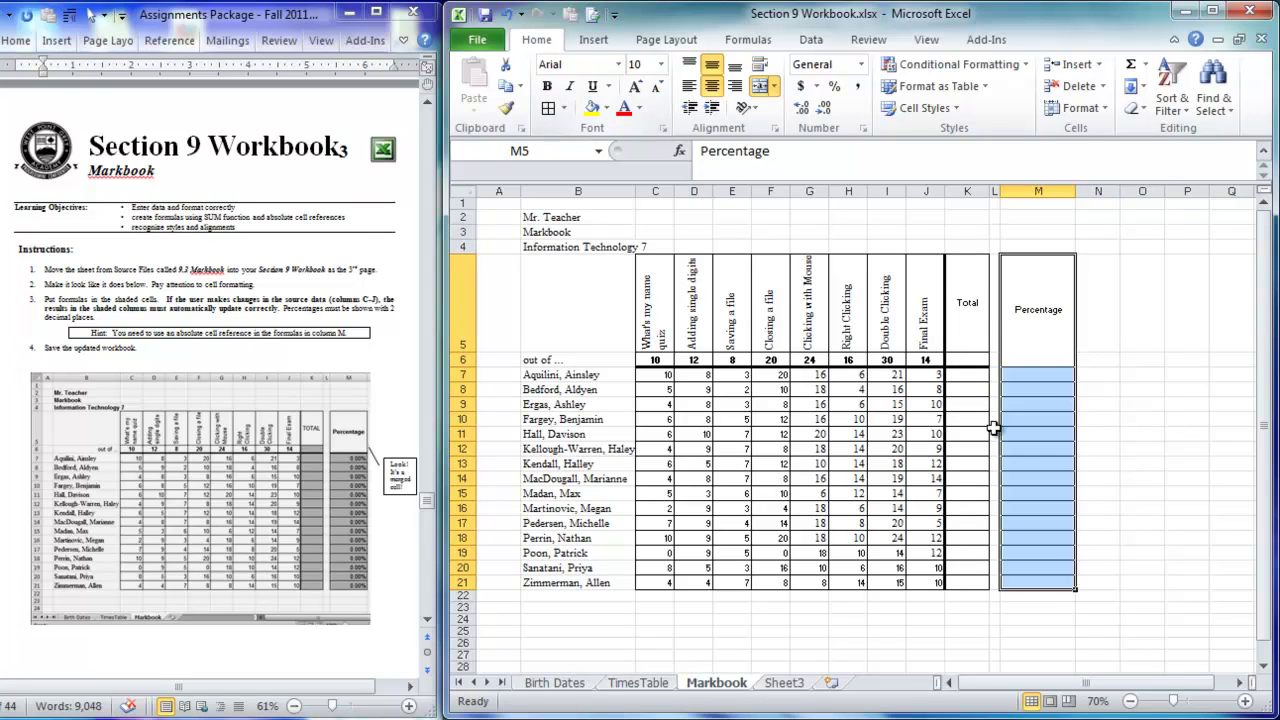
left_click(1038, 447)
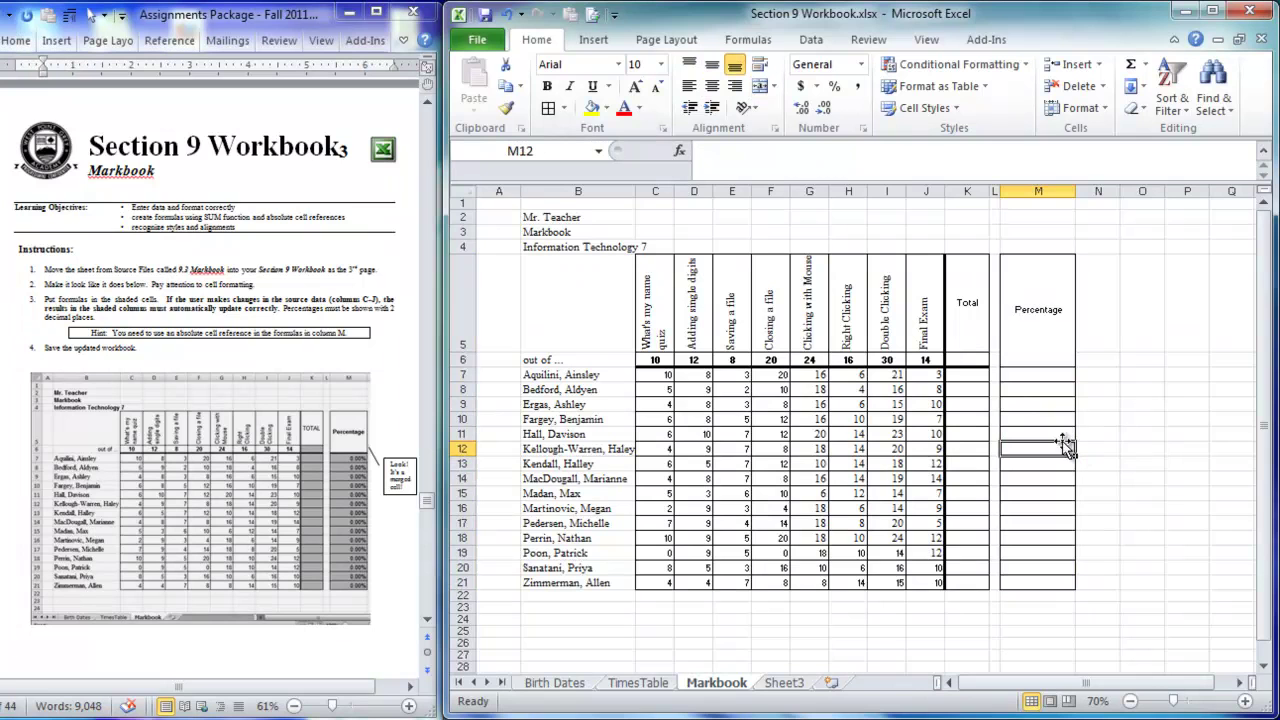
Examine which cells in the Total and Percentage columns need formulas and which row scores, such as C6:J6 and C7:J7, feed them.
left_click(967, 360)
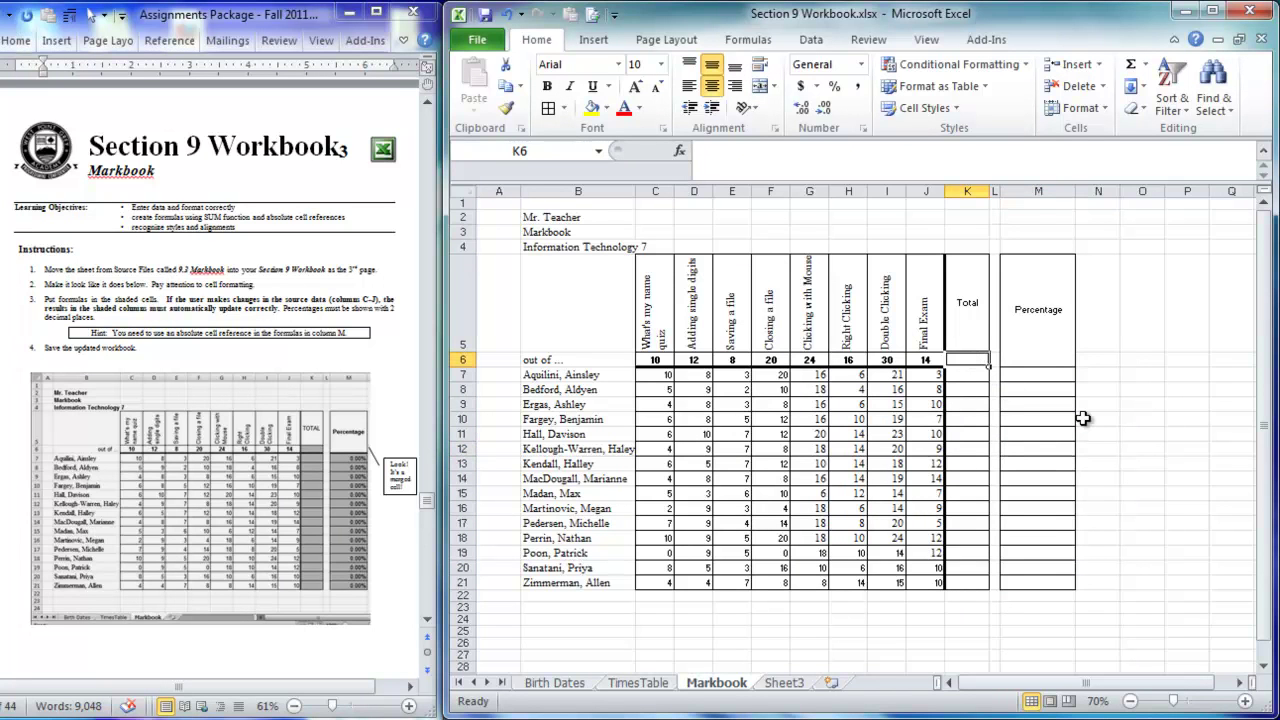
left_click(983, 388)
left_click(977, 361)
left_click_drag(655, 360, 925, 360)
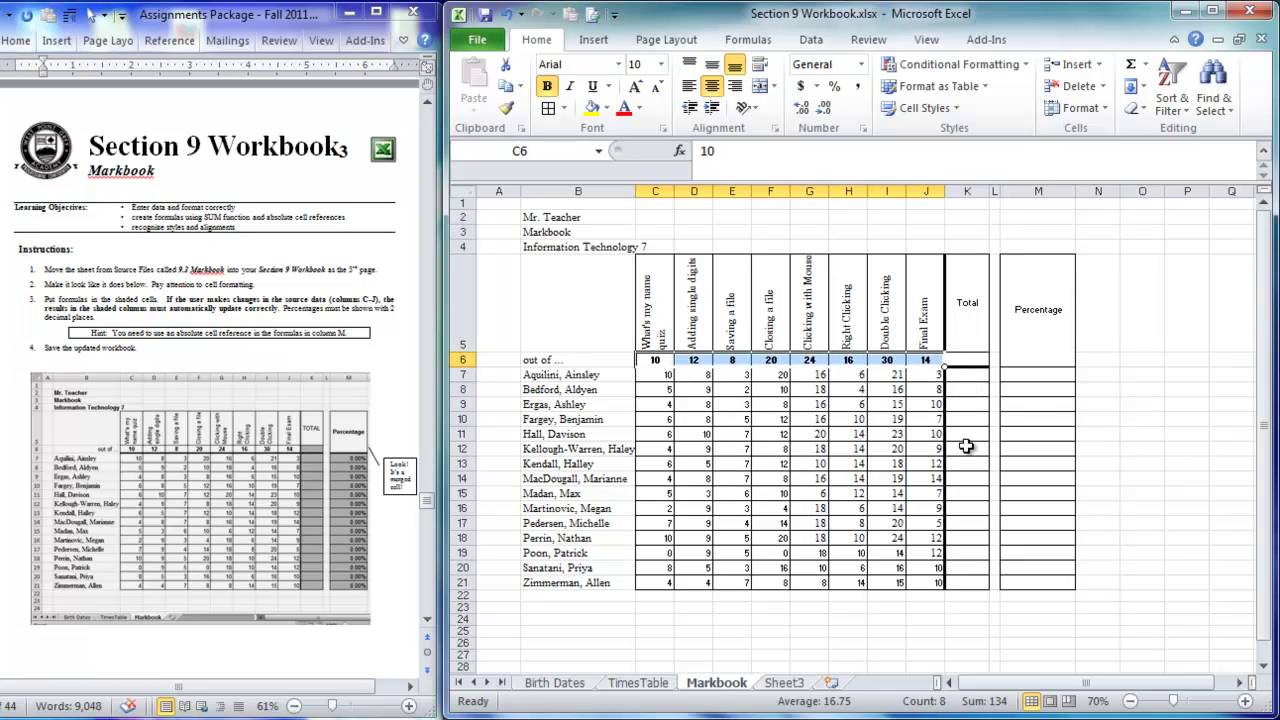
left_click(968, 377)
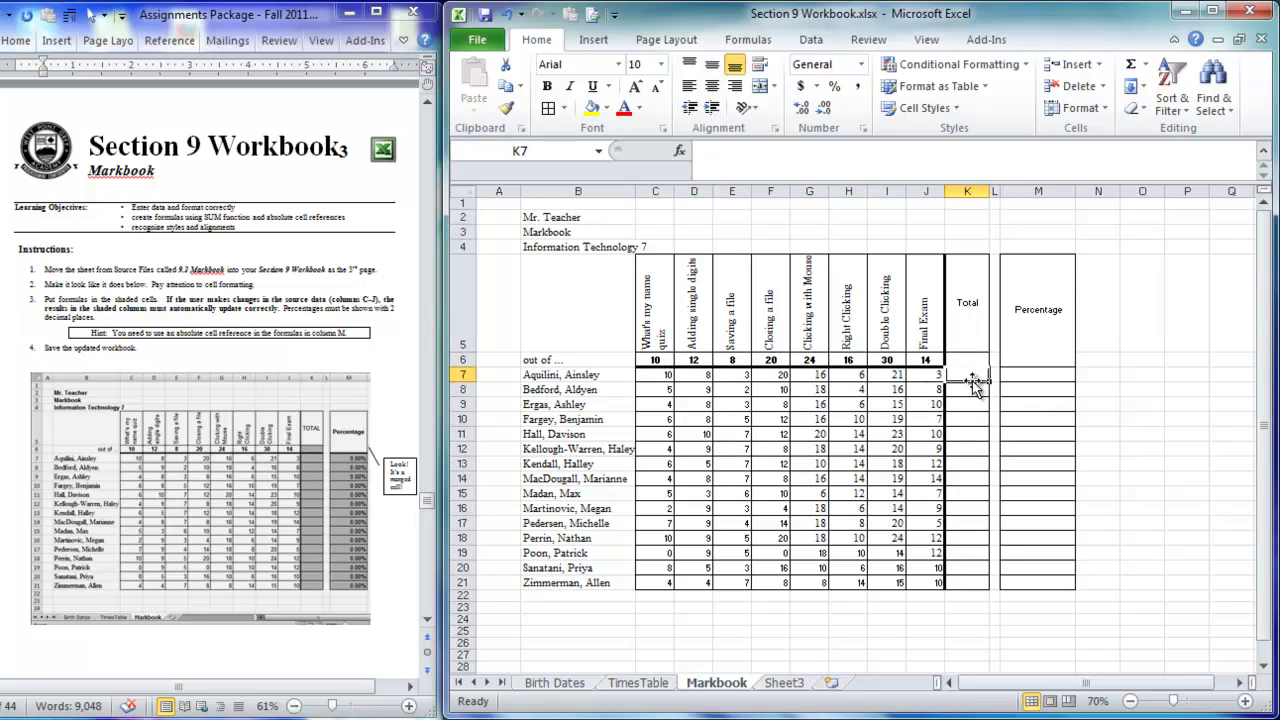
left_click_drag(663, 374, 925, 374)
left_click(968, 478)
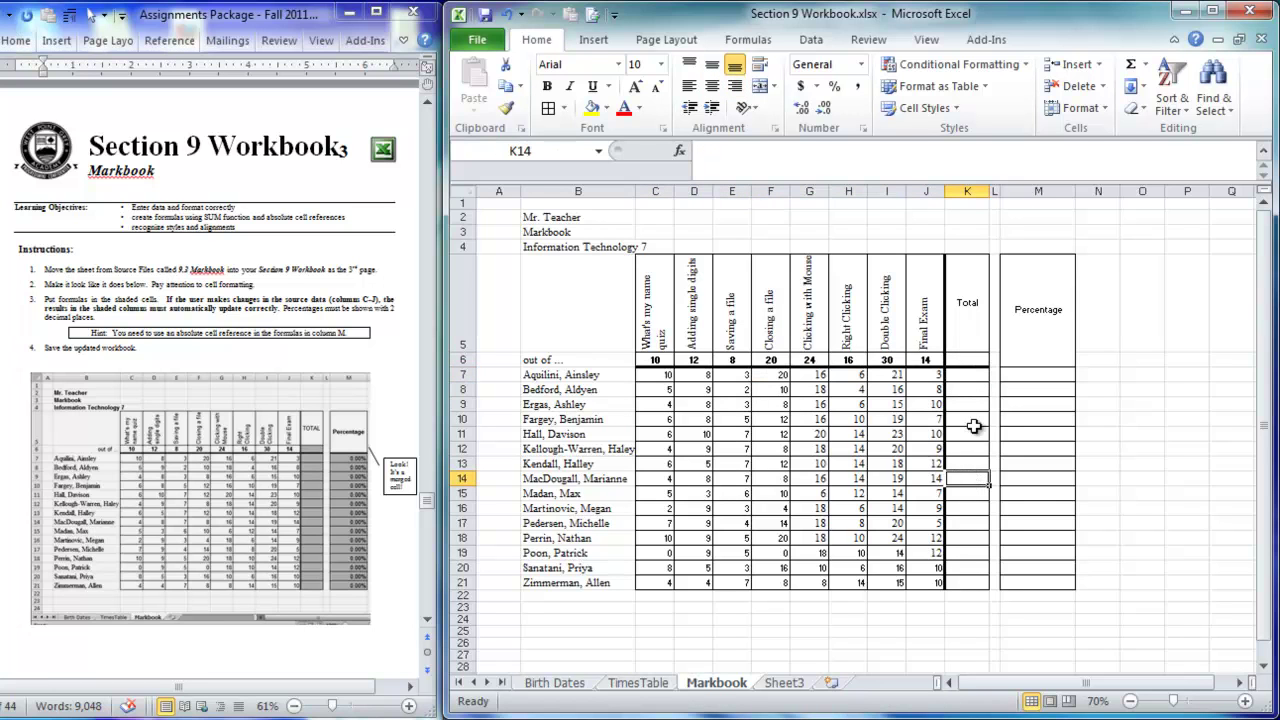
left_click(1037, 375)
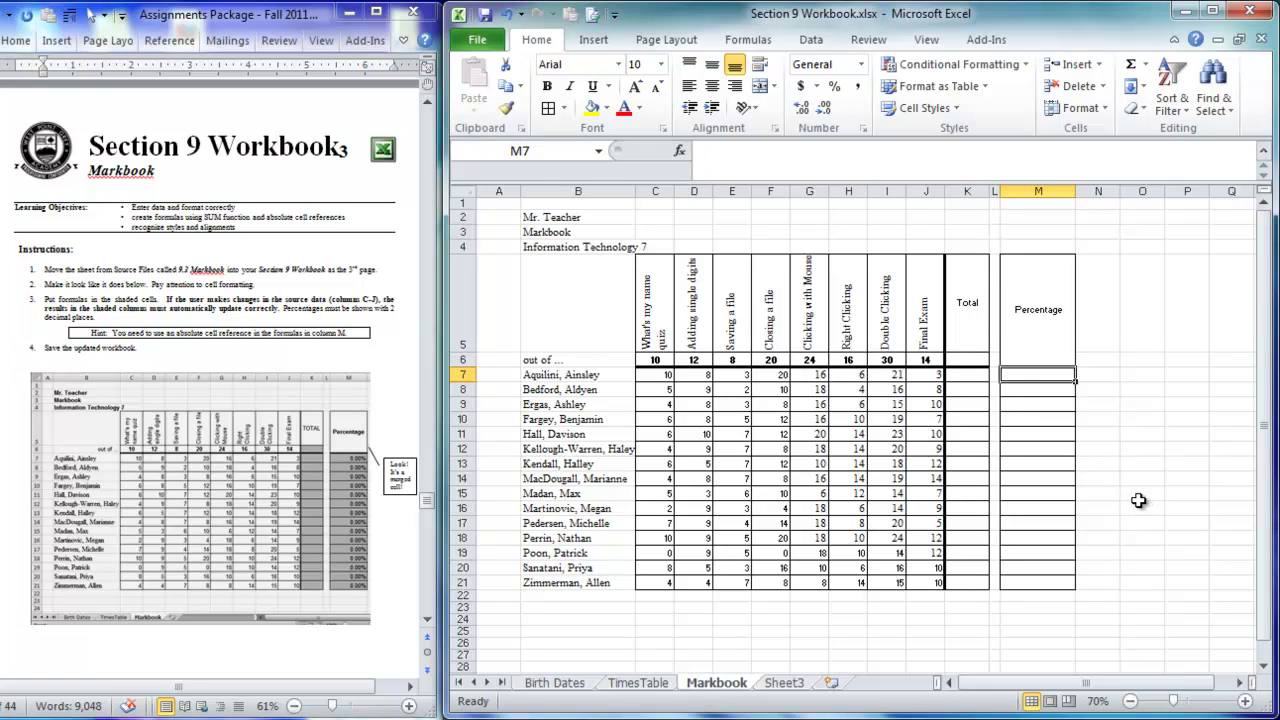
left_click(973, 374)
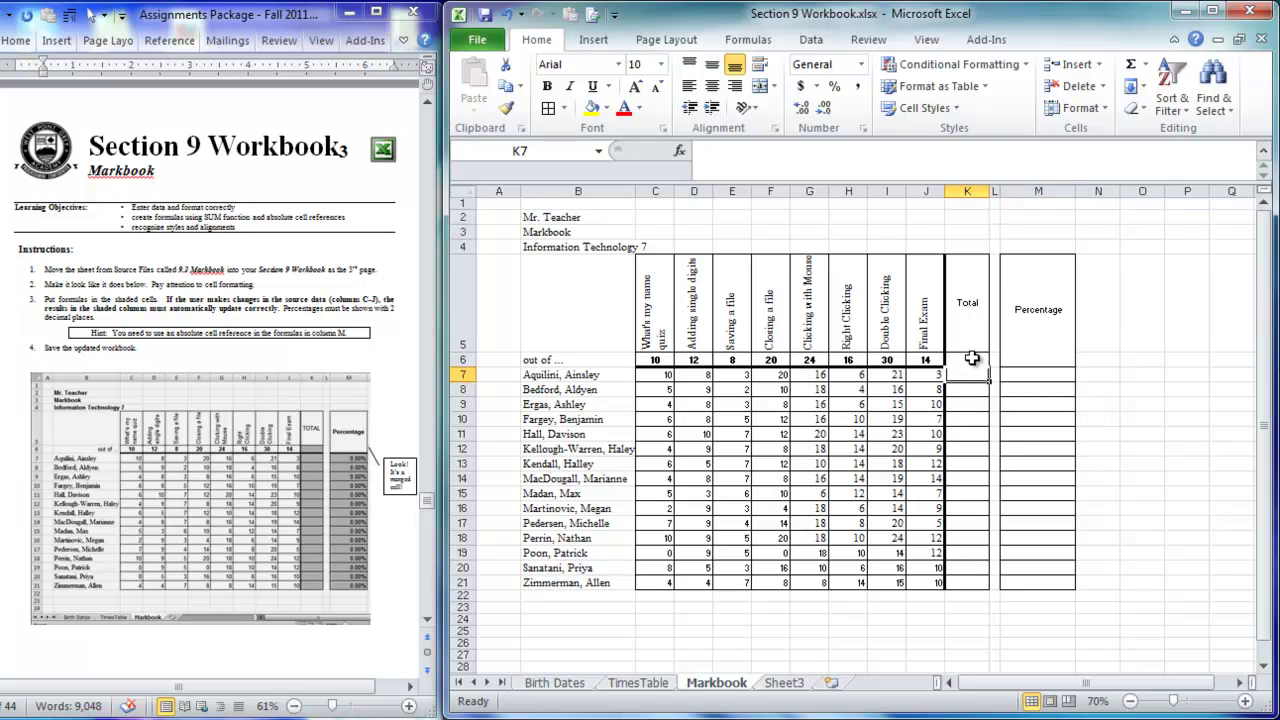
left_click(972, 358)
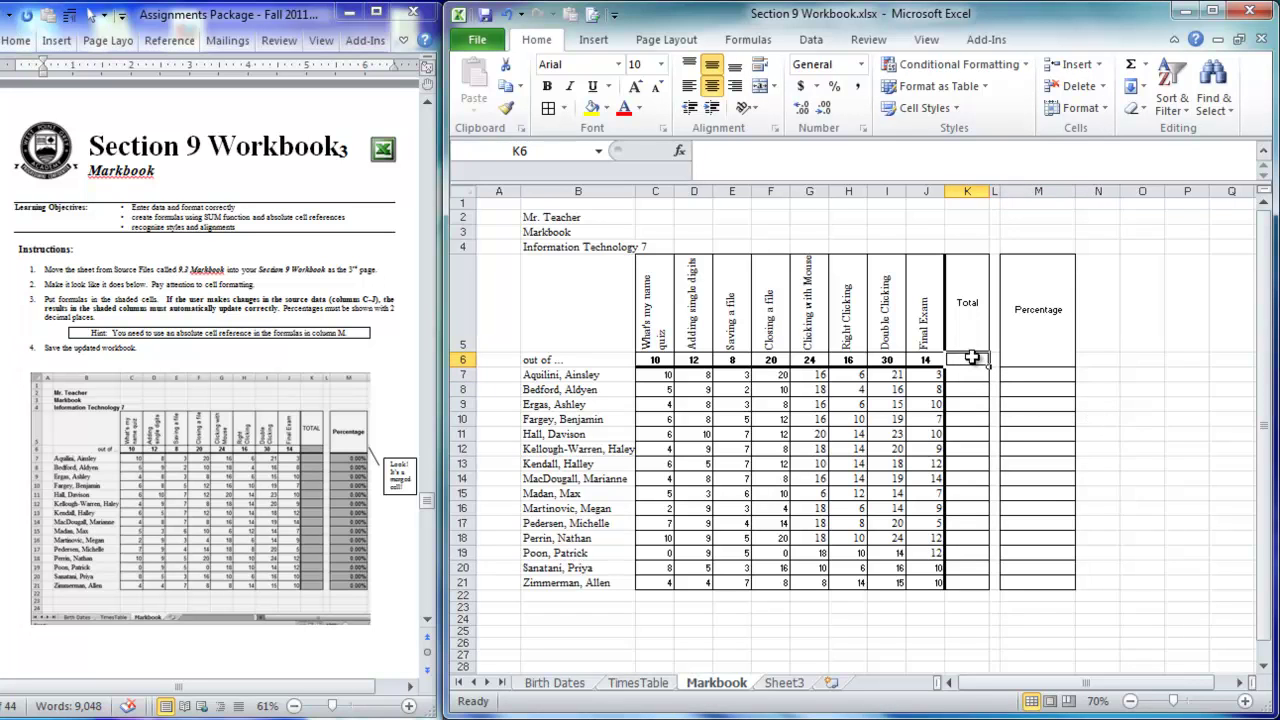